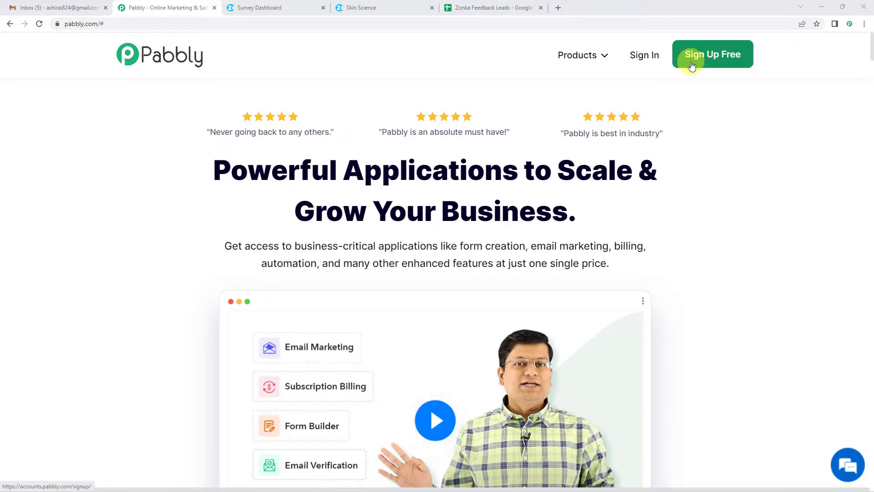
Sign in to Pabbly and create a Pabbly Connect workflow named "Zonka Feedback To Google Sheets".
left_click(649, 61)
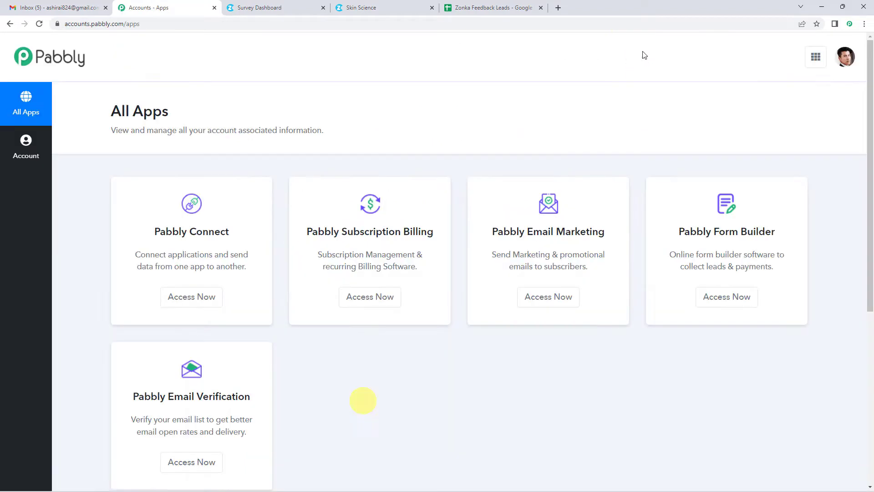
left_click(212, 298)
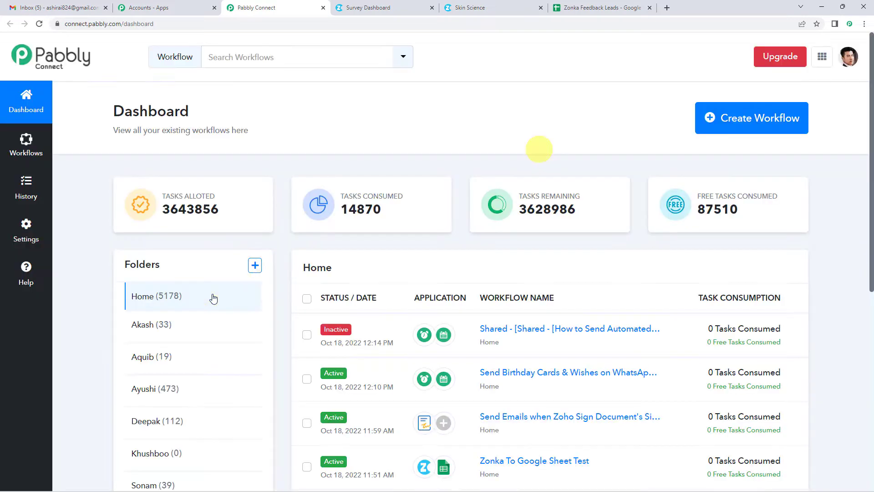
left_click(780, 123)
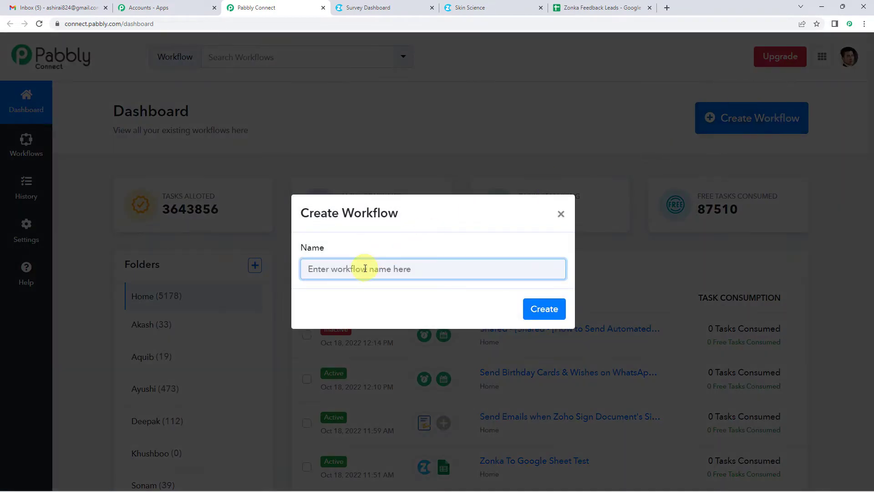
type("Zonka Feedback To Google Sheets")
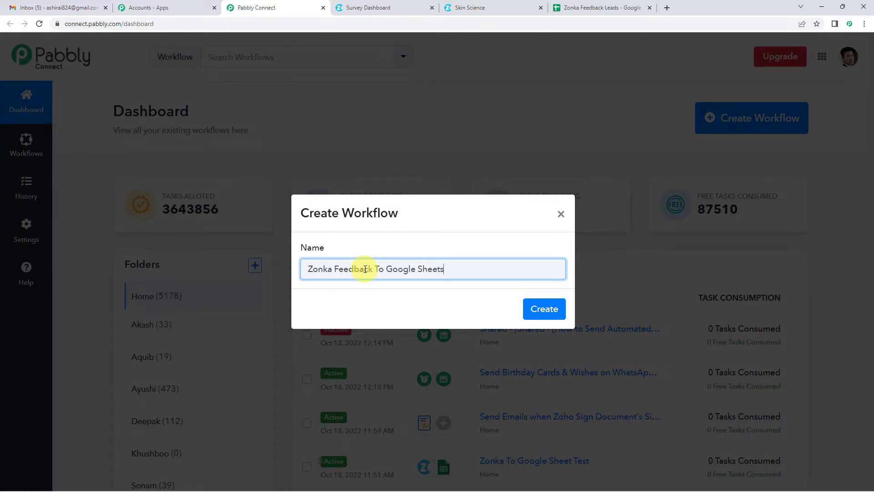
left_click(542, 307)
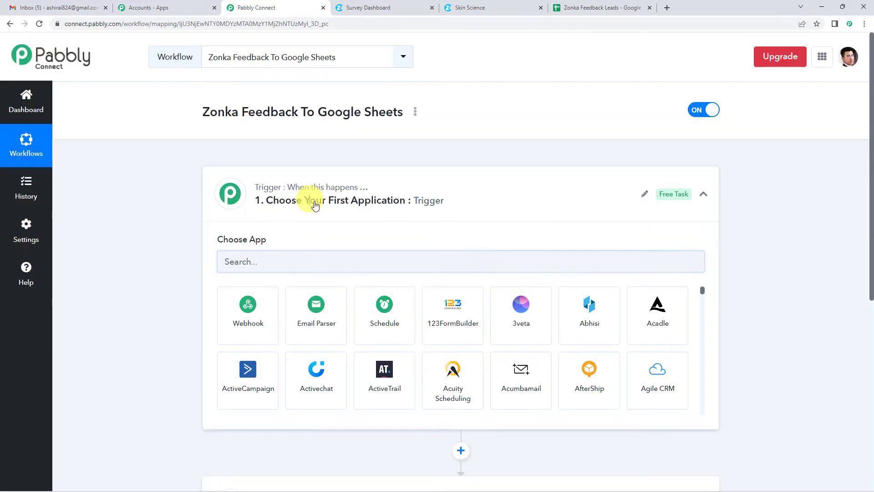
Set the workflow's trigger application to Zonka Feedback with the trigger event New Survey Response.
left_click(315, 206)
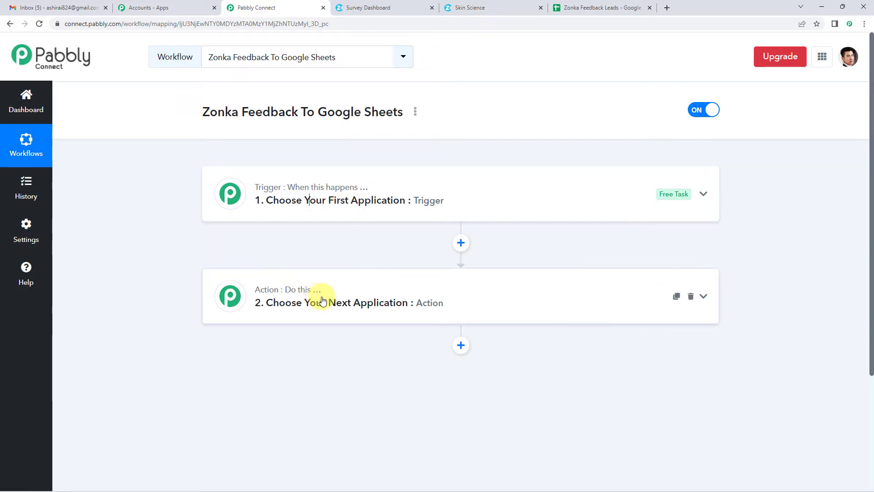
left_click(353, 207)
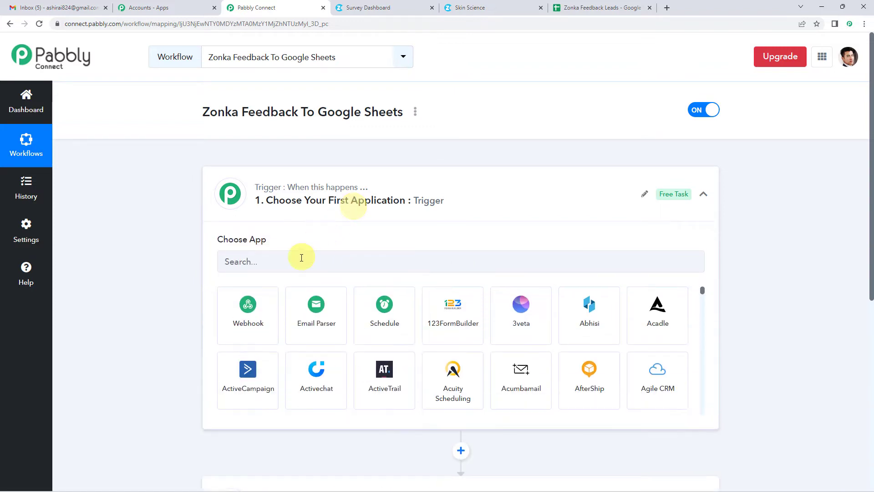
left_click(296, 263)
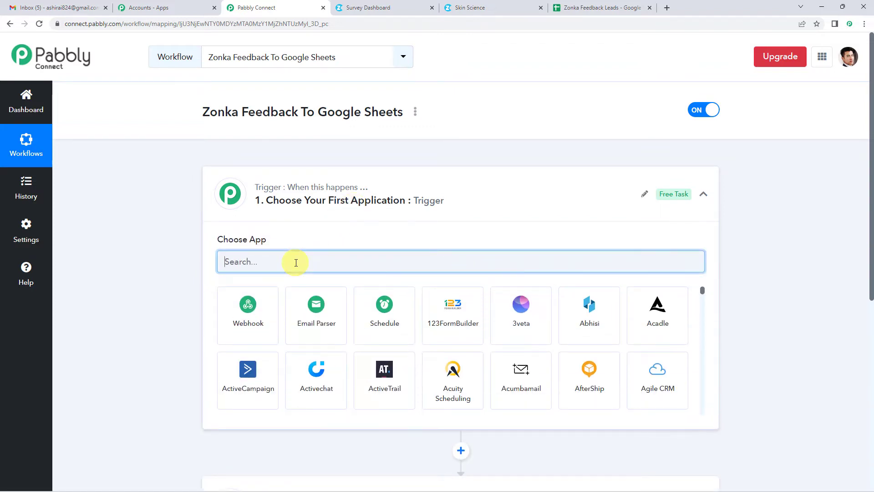
type("zonka")
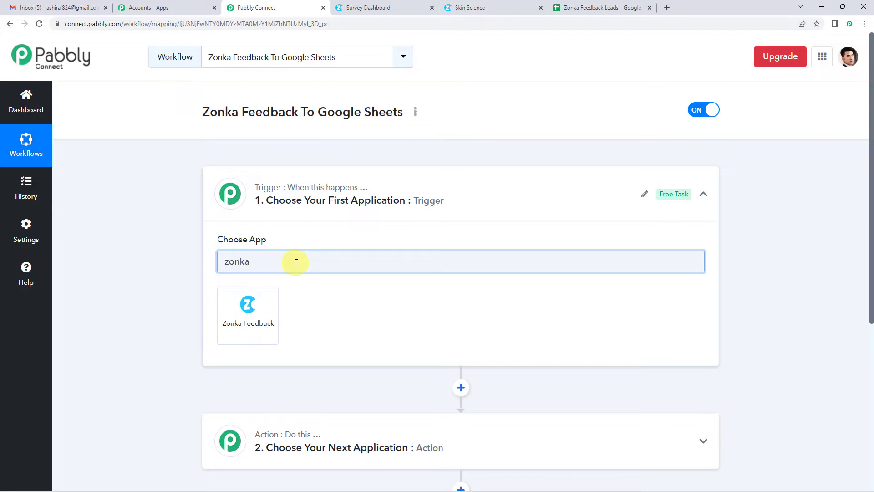
left_click(250, 310)
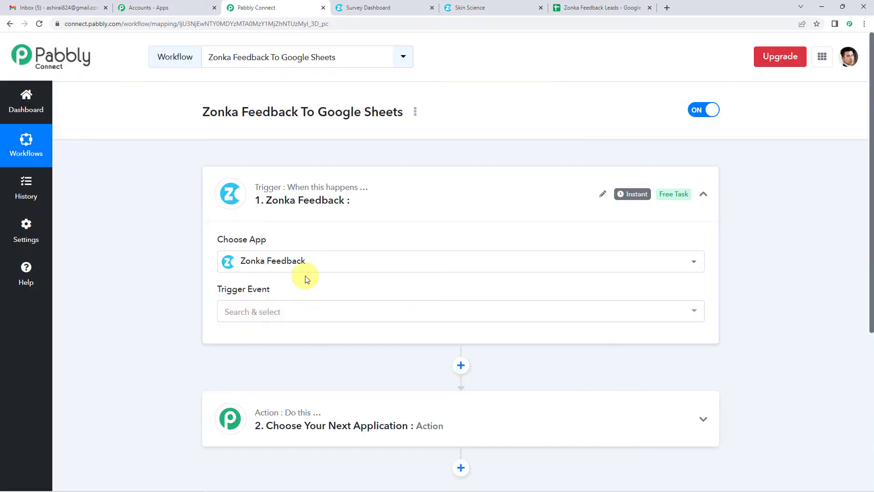
scroll(291, 273, "down", 1)
left_click(285, 269)
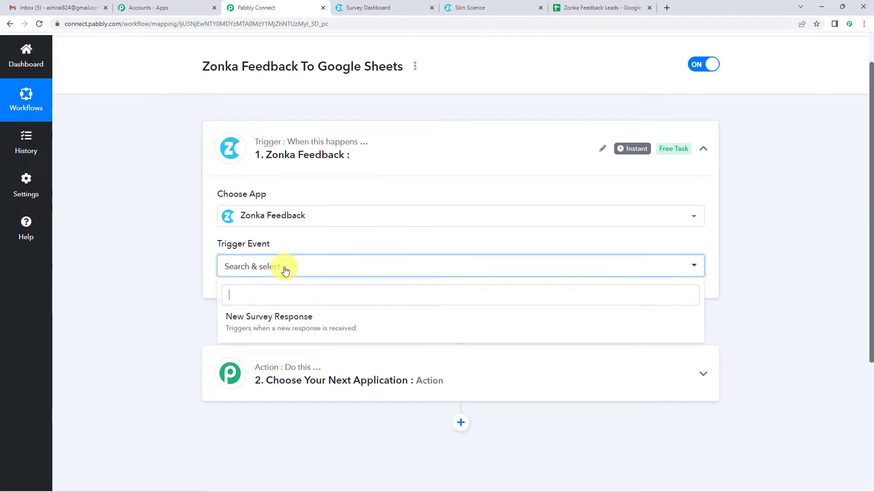
scroll(313, 252, "down", 1)
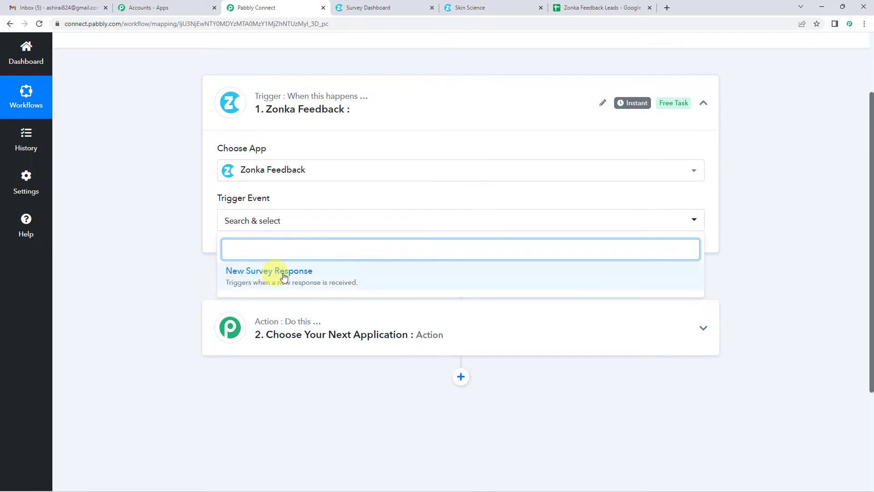
left_click(285, 274)
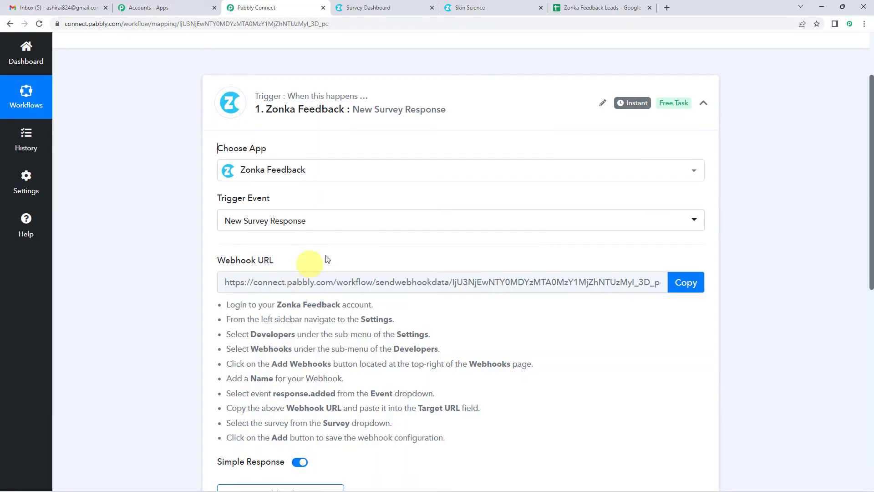
Copy the trigger's webhook URL and open the developer Webhooks settings in Zonka Feedback.
scroll(326, 259, "down", 1)
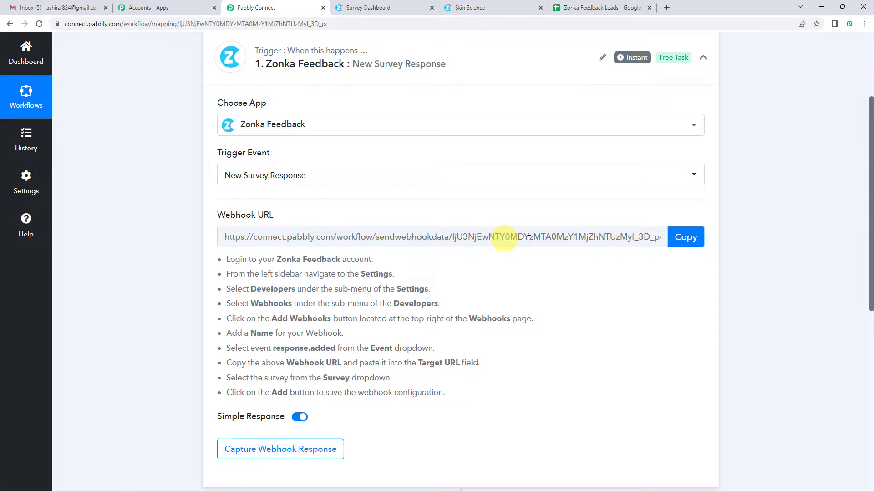
left_click(679, 242)
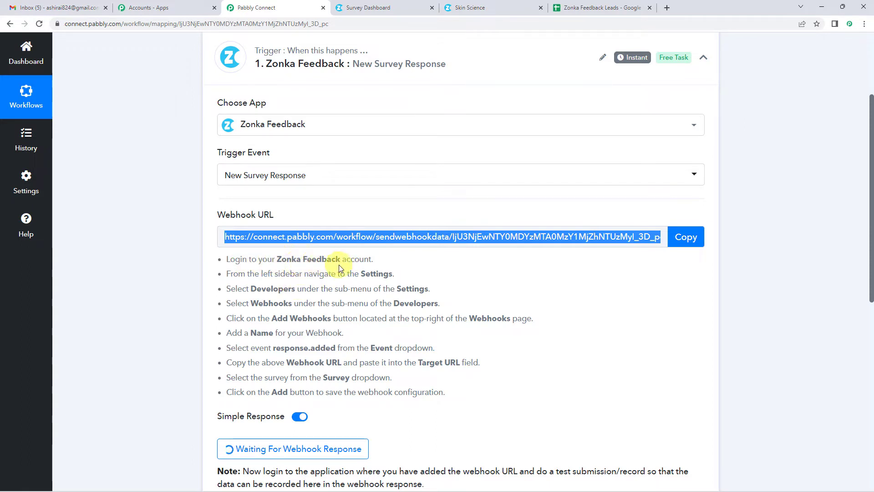
left_click(370, 8)
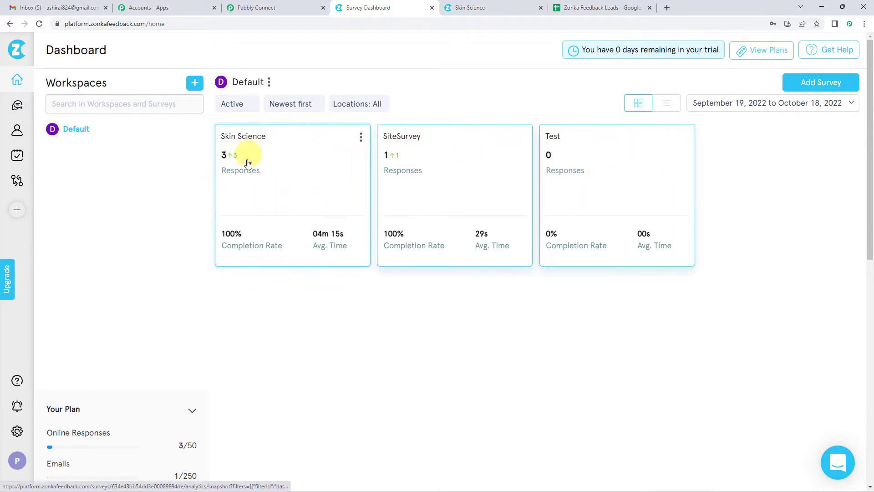
left_click(270, 5)
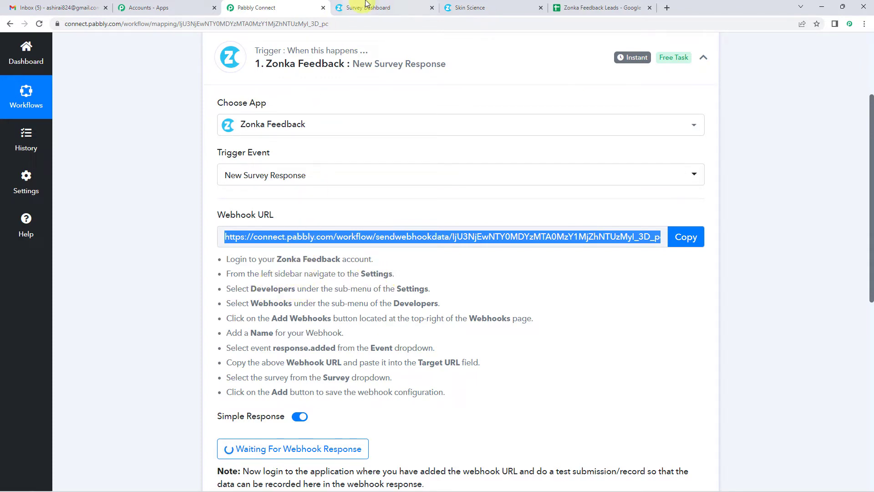
left_click(352, 7)
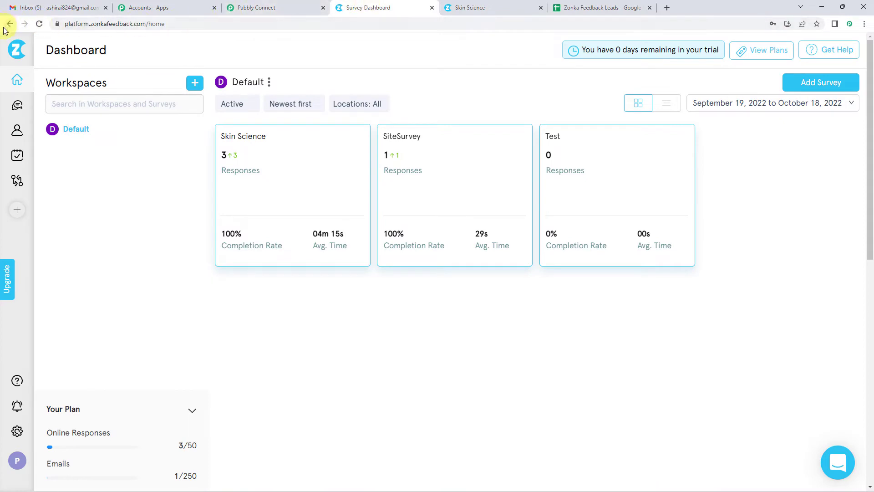
left_click(17, 432)
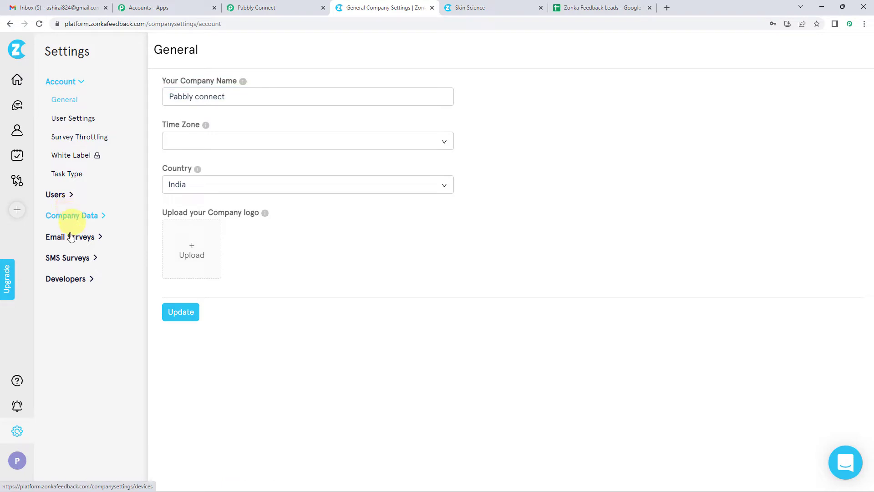
left_click(61, 285)
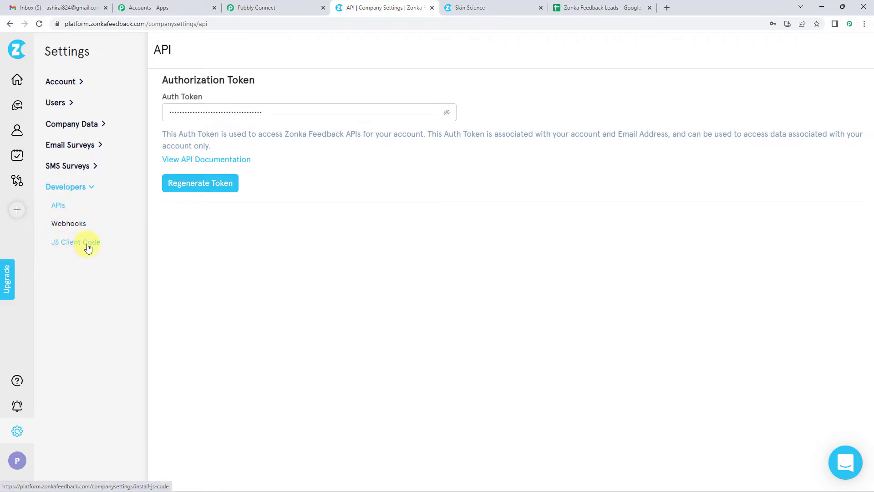
left_click(73, 226)
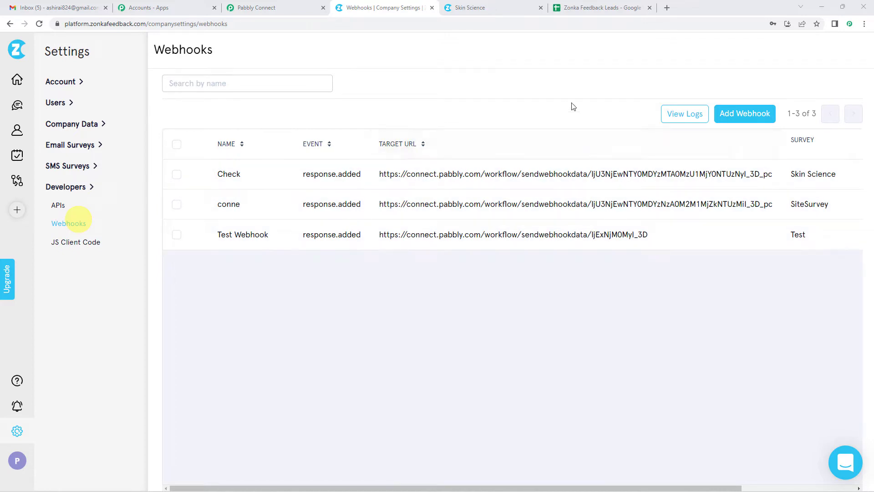
Start a new Zonka Feedback webhook named "Trial" with the event response.added.
left_click(742, 116)
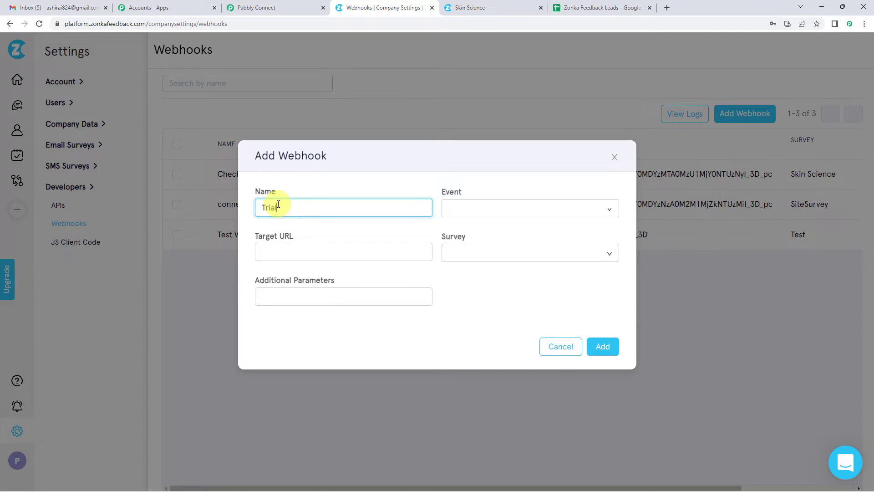
left_click(465, 207)
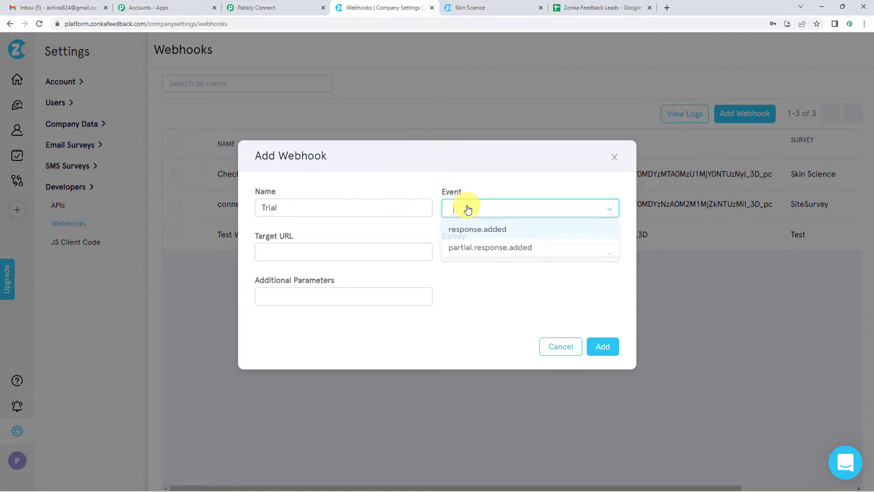
left_click(476, 232)
Copy the Pabbly Connect webhook URL into the webhook's target URL, choose the Skin Science survey and add the webhook.
left_click(273, 7)
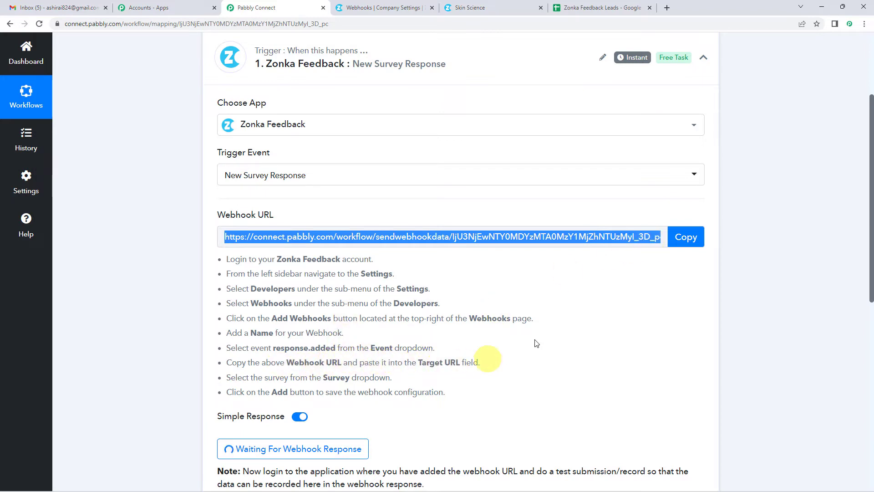
left_click(686, 237)
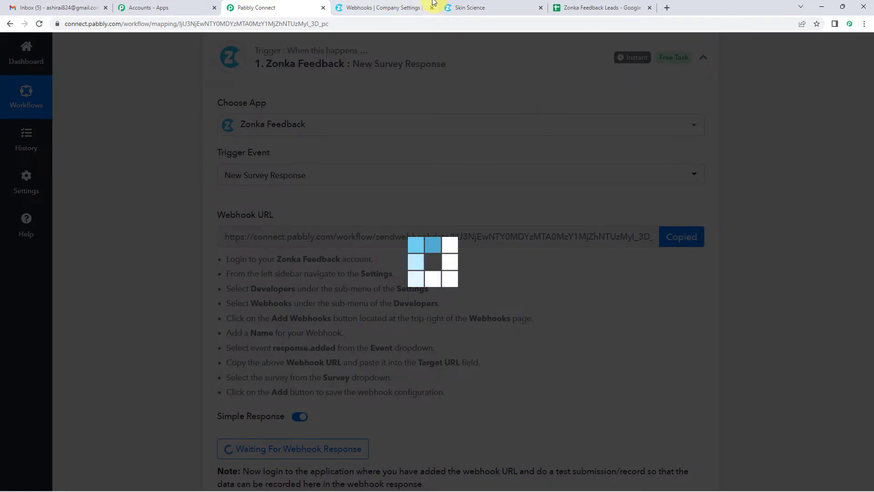
left_click(427, 4)
left_click(287, 251)
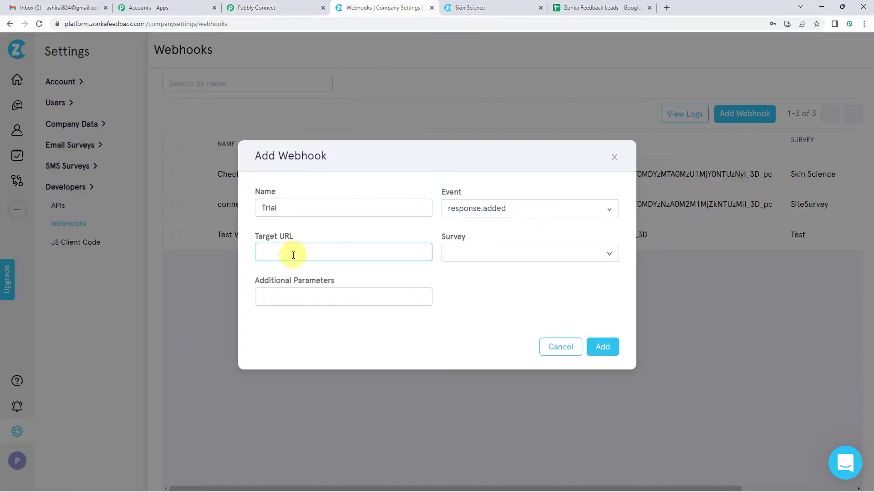
key("ctrl+v")
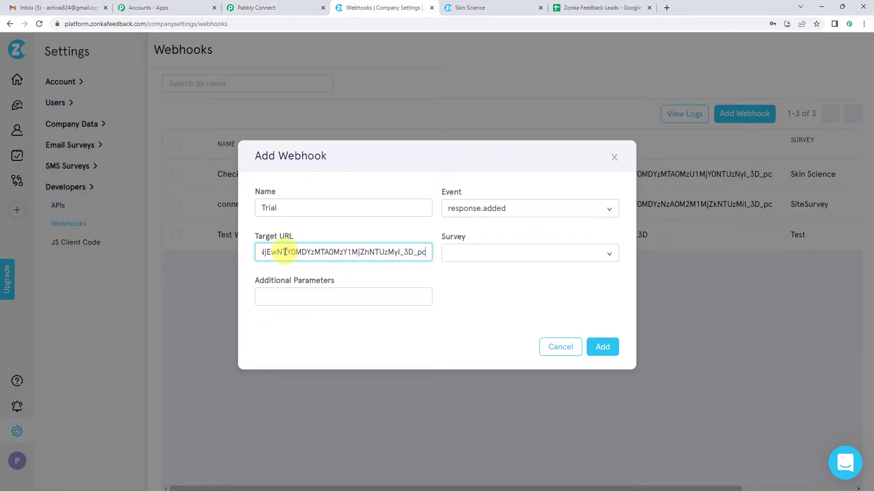
left_click(469, 253)
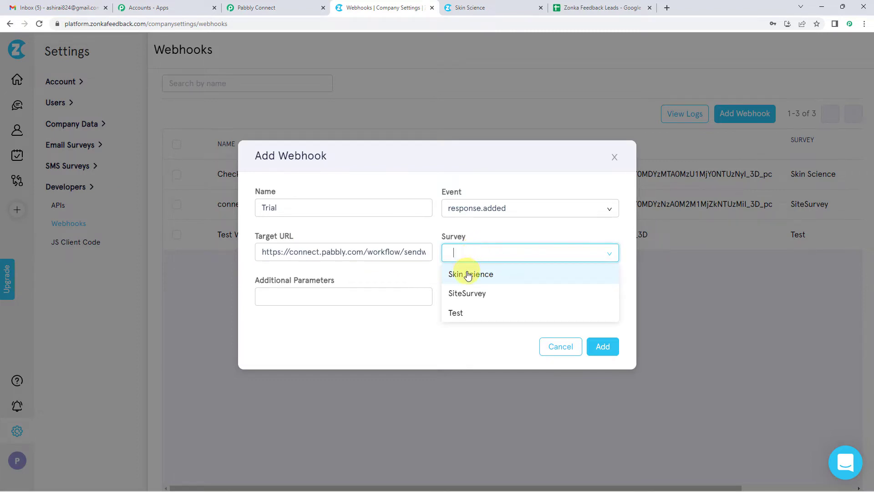
left_click(478, 277)
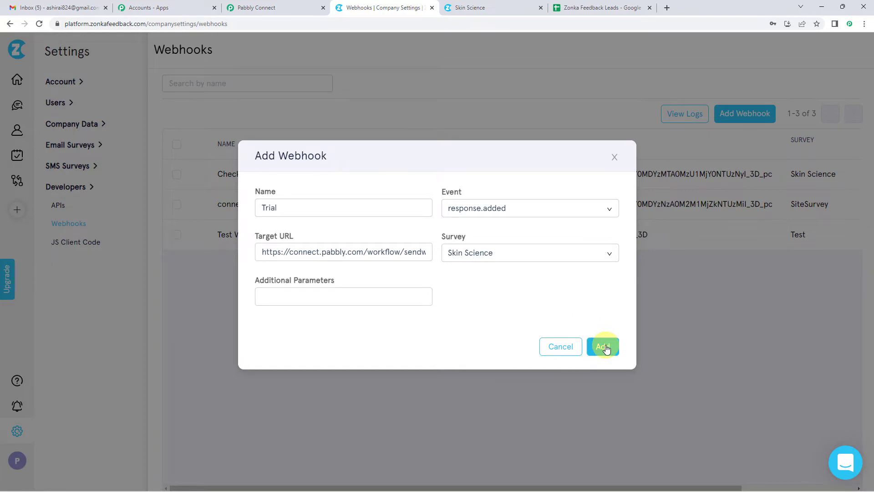
left_click(605, 348)
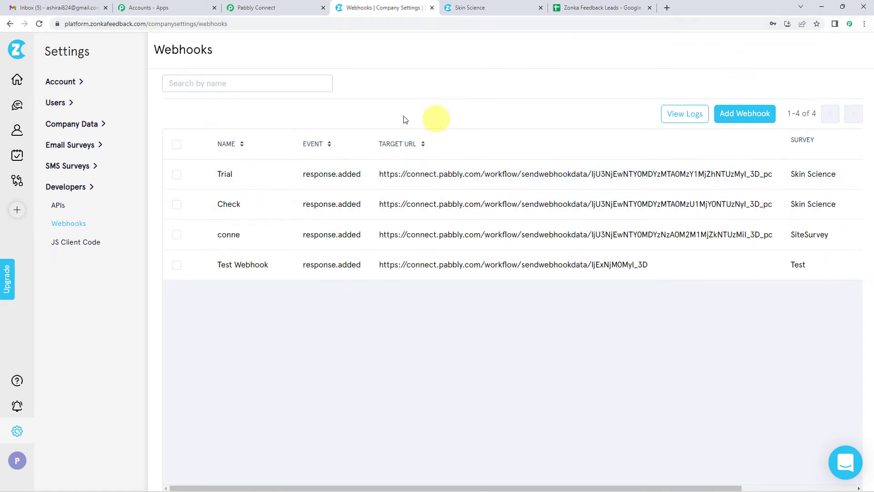
Switch back to Pabbly Connect and review the trigger's webhook instructions and response capture status.
left_click(276, 4)
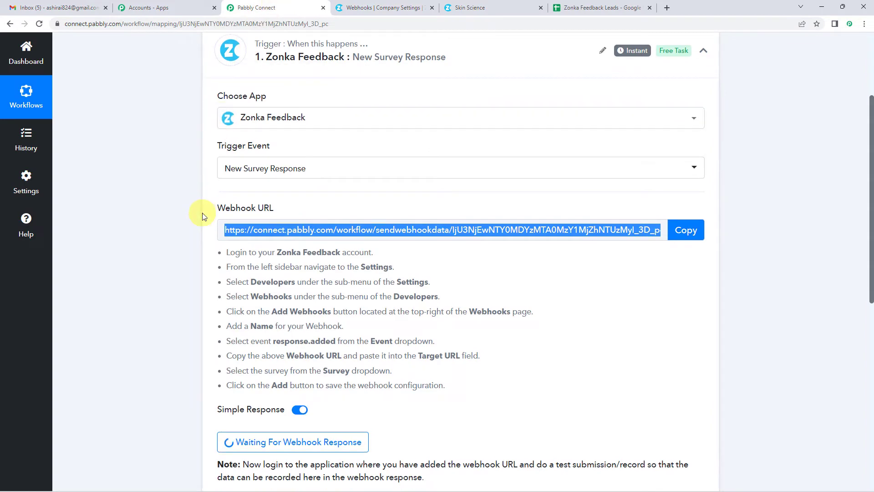
scroll(203, 212, "down", 3)
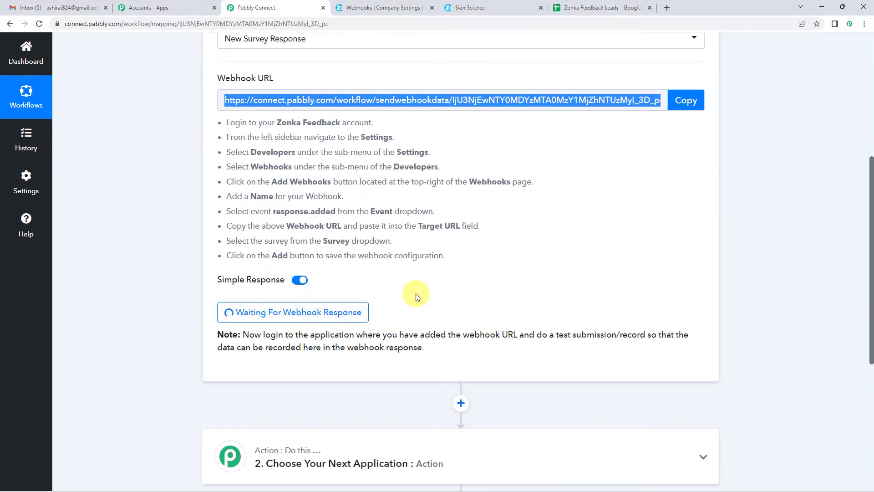
scroll(417, 293, "up", 2)
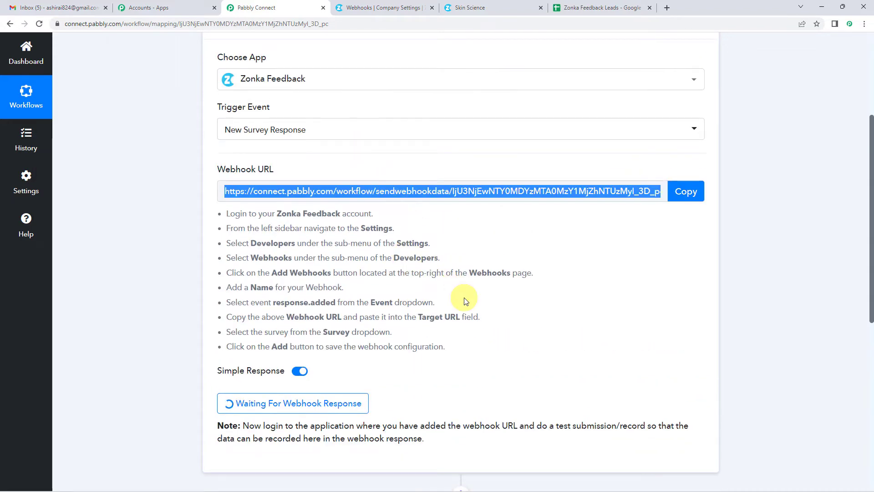
scroll(466, 302, "down", 2)
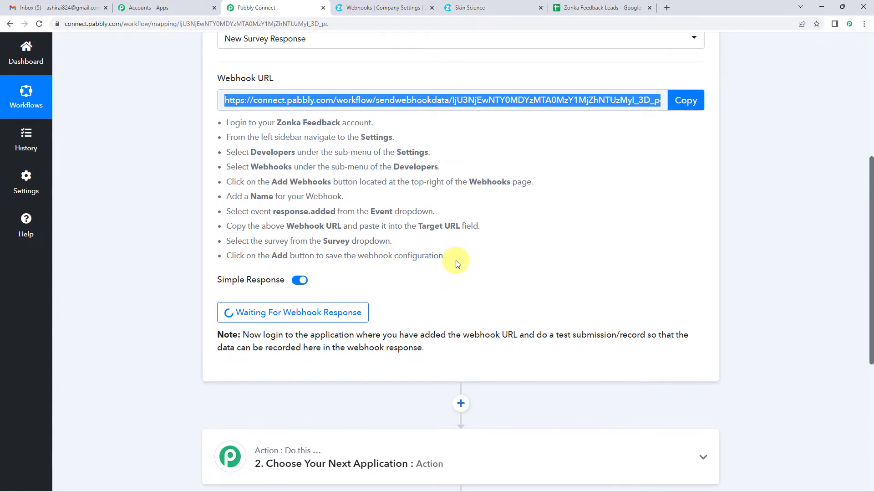
scroll(450, 258, "up", 2)
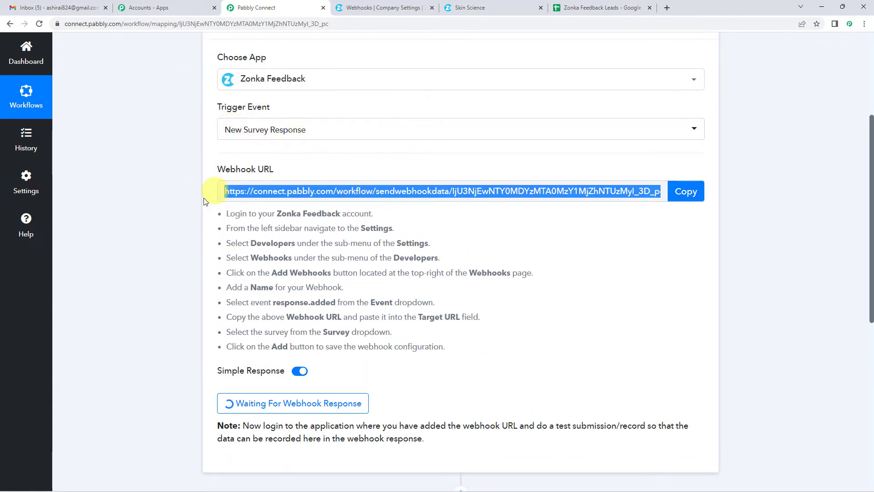
Switch to the Skin Science survey form and enter the test respondent's full name, email address and mobile number.
scroll(312, 231, "up", 2)
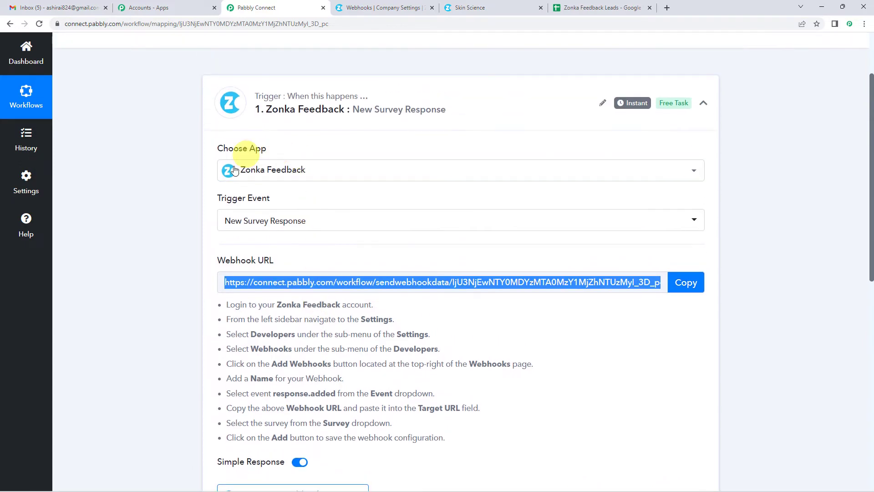
scroll(367, 230, "down", 4)
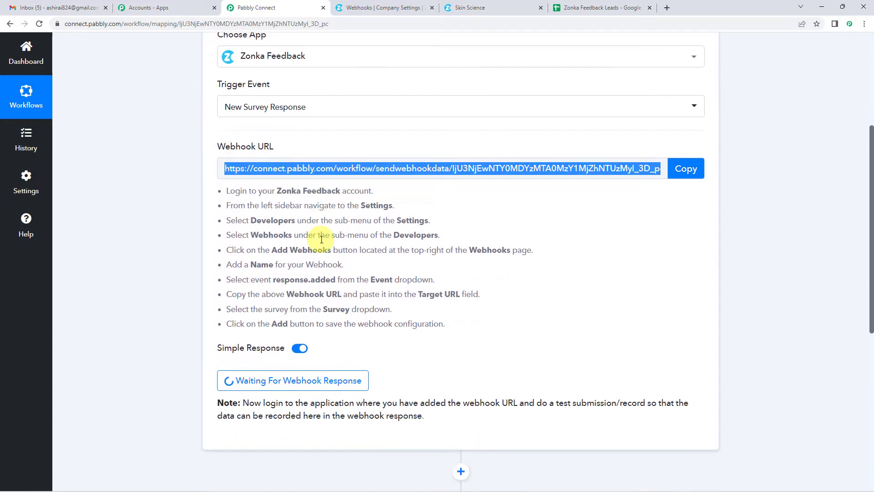
left_click(461, 5)
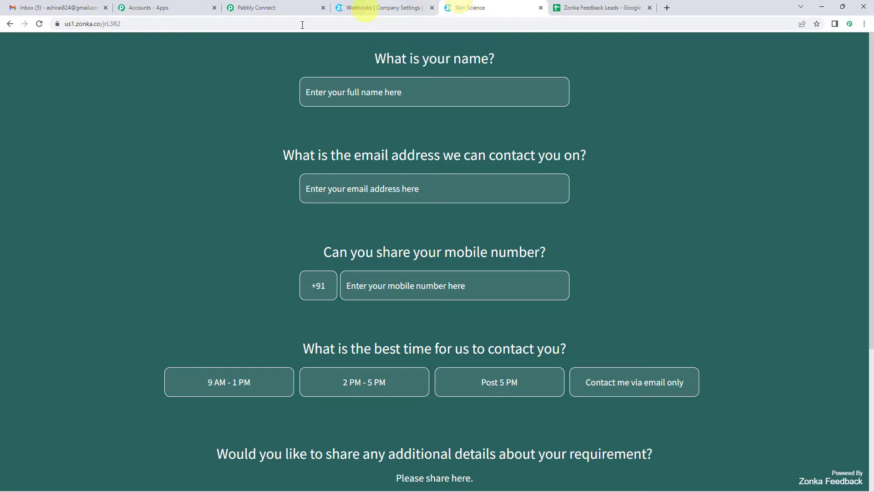
scroll(452, 187, "down", 4)
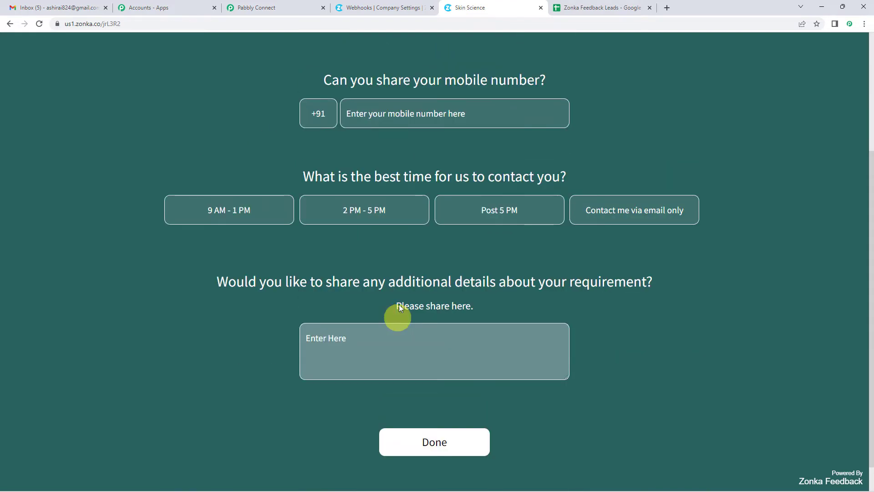
scroll(399, 306, "up", 4)
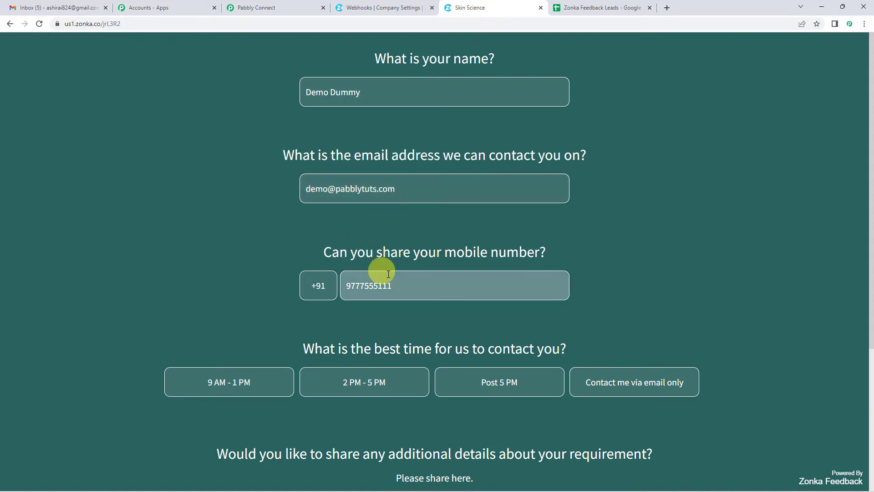
Choose 9 AM - 1 PM as the contact time, enter "Looking for a herbal skincare regime" as additional details and submit the survey.
scroll(390, 273, "down", 1)
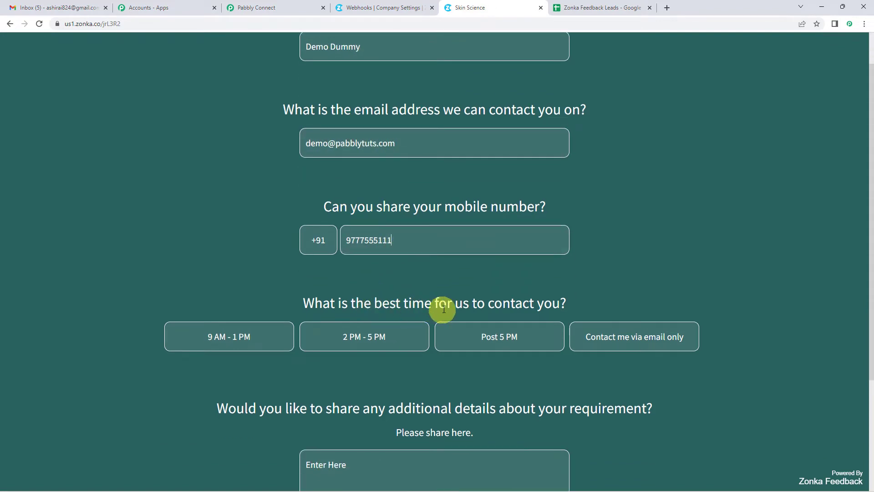
scroll(451, 296, "down", 2)
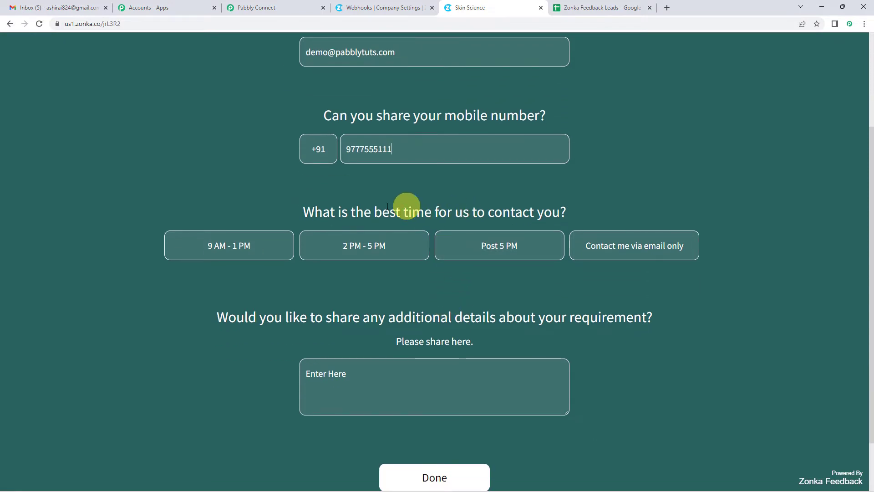
left_click(250, 252)
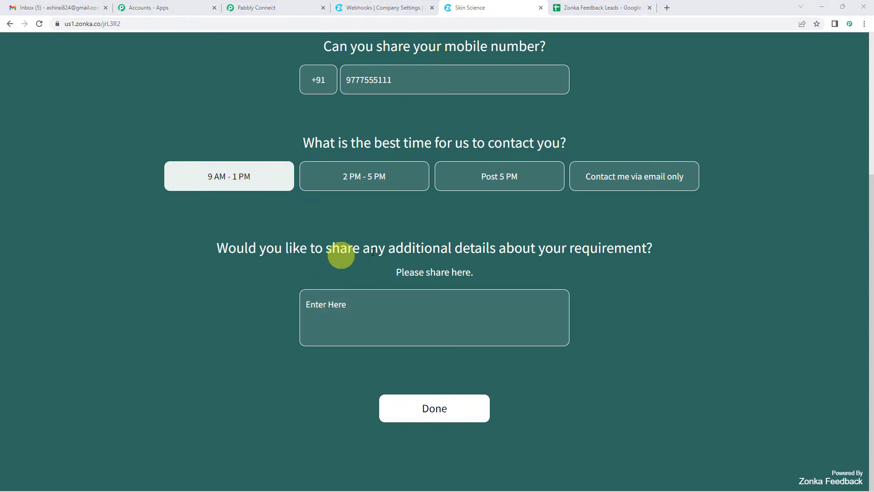
left_click(344, 312)
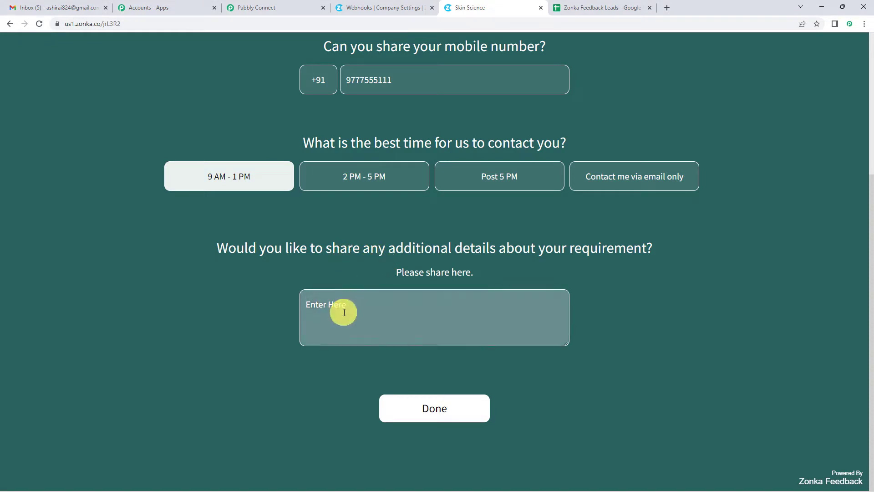
type("L")
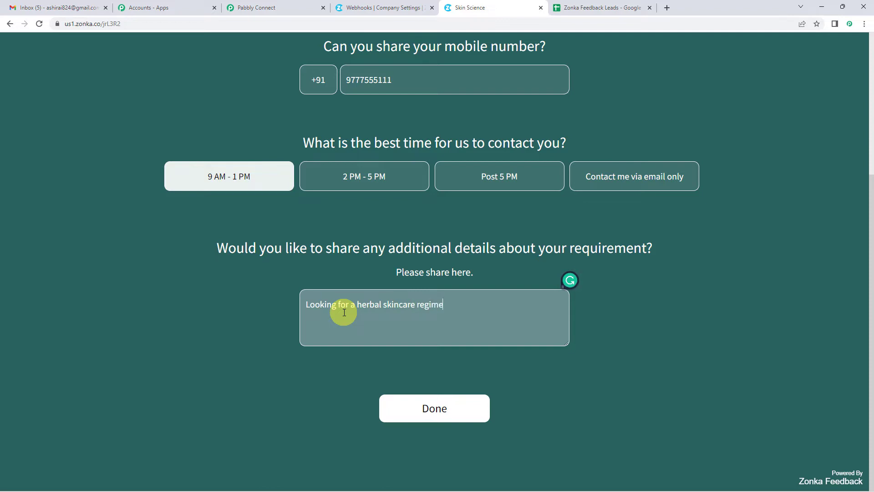
left_click(436, 415)
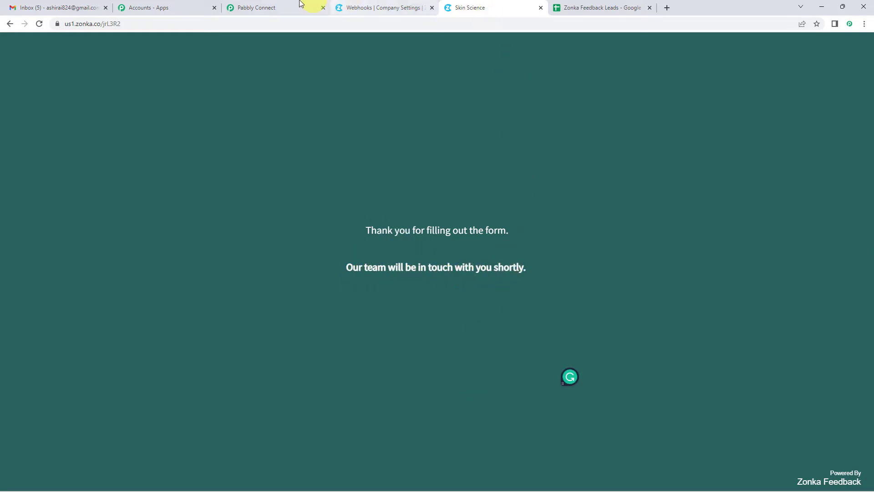
Switch back to Pabbly Connect and check the trigger's received response against the submitted survey questions and answers.
left_click(271, 5)
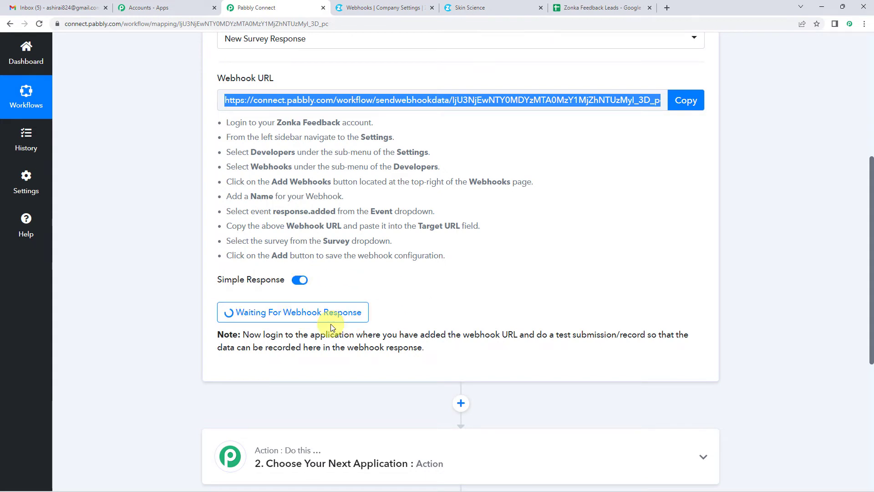
scroll(396, 307, "down", 5)
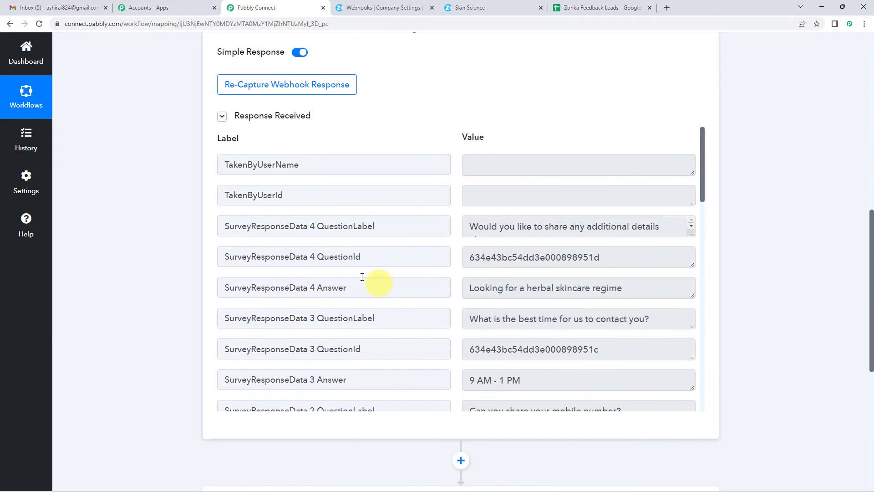
scroll(179, 254, "down", 1)
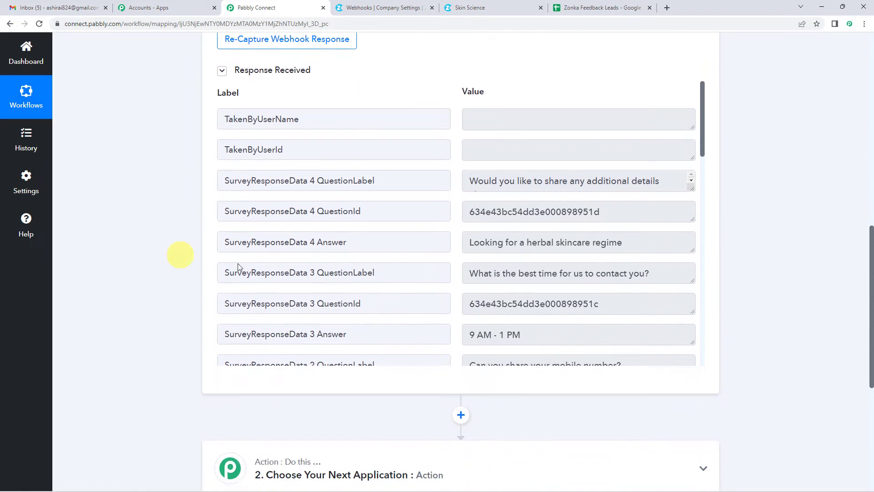
scroll(388, 234, "up", 2)
scroll(496, 214, "down", 2)
scroll(500, 191, "up", 1)
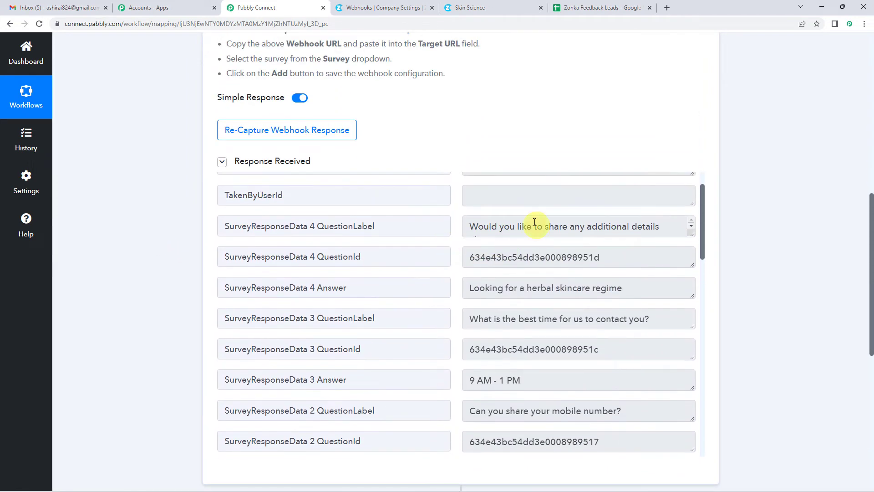
scroll(527, 170, "down", 1)
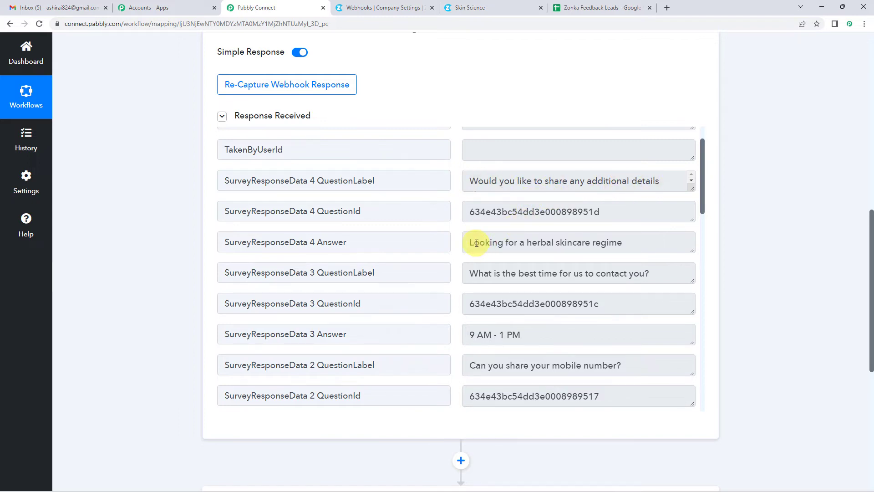
scroll(612, 242, "down", 1)
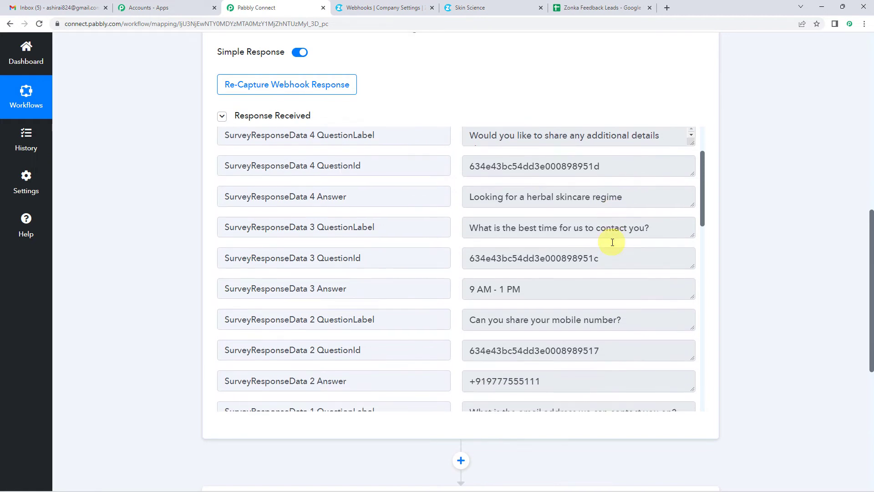
scroll(578, 233, "down", 2)
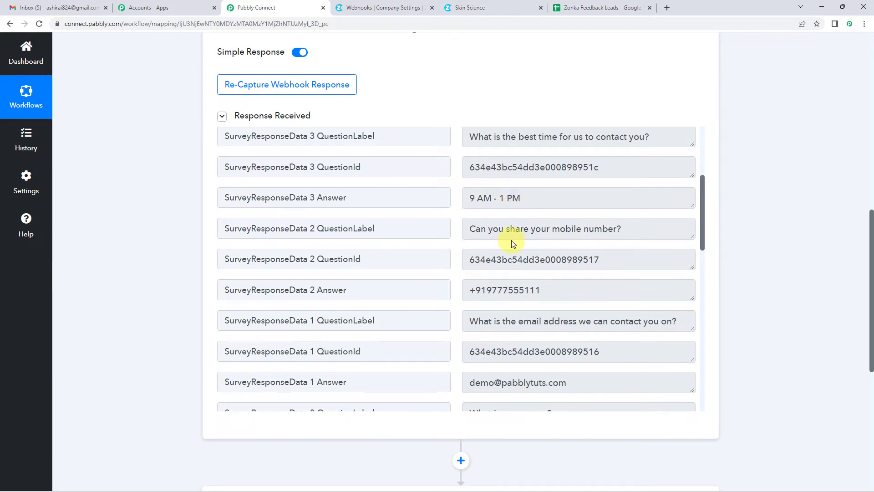
scroll(512, 242, "down", 1)
scroll(512, 243, "down", 2)
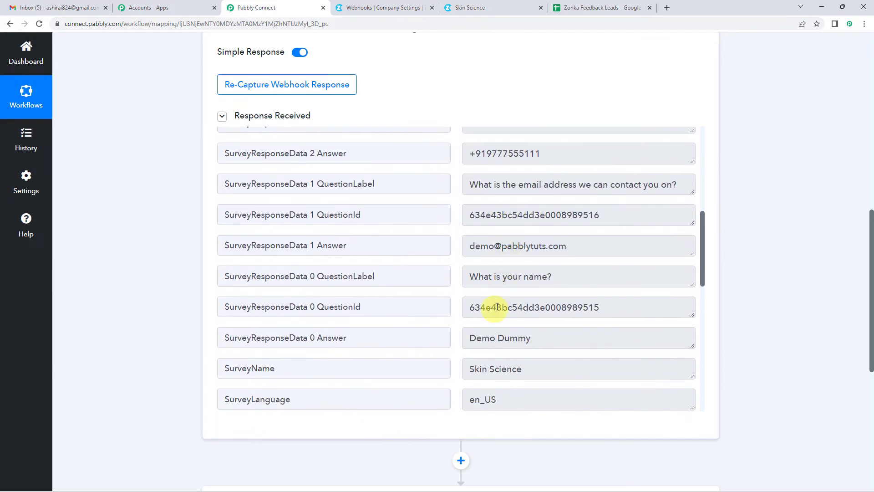
scroll(524, 255, "down", 2)
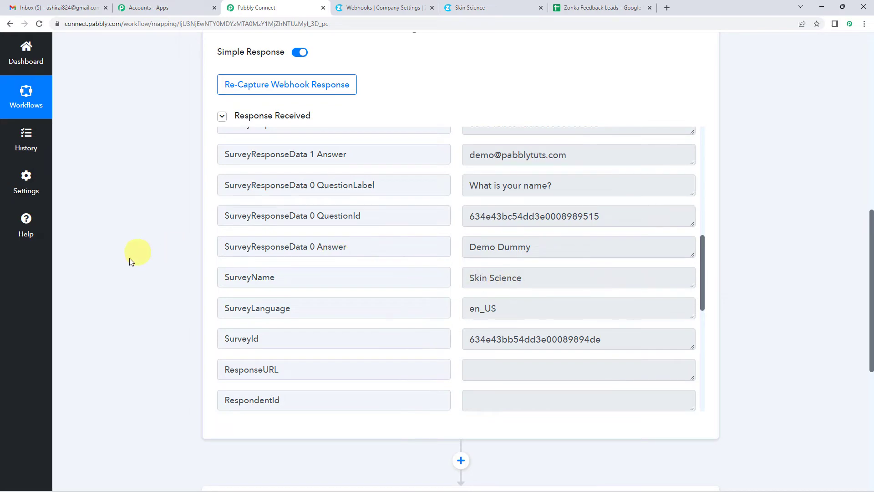
scroll(118, 273, "up", 4)
scroll(119, 274, "up", 4)
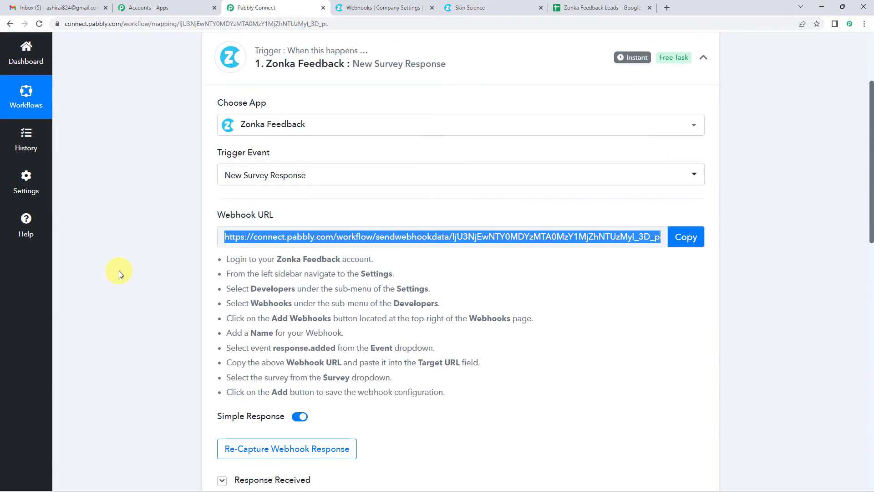
Set the workflow's second step to the Google Sheets app with the action event Add New Row.
scroll(119, 272, "down", 12)
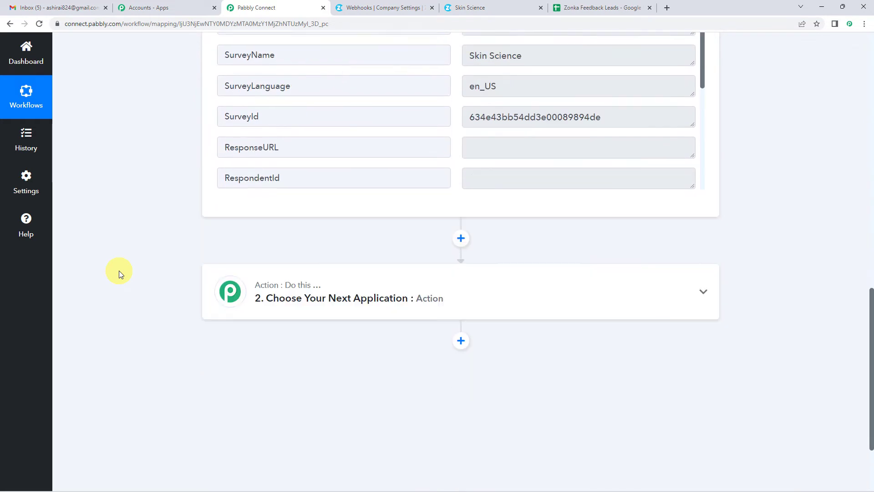
left_click(303, 250)
scroll(296, 237, "down", 2)
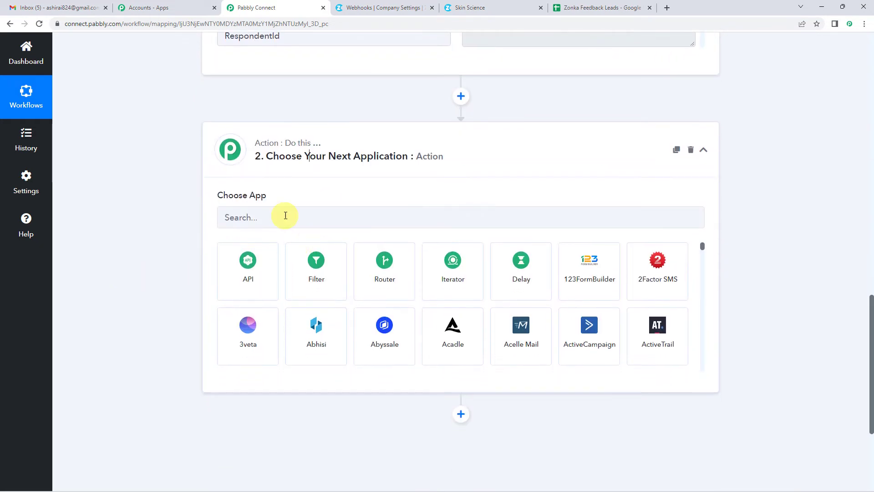
left_click(285, 216)
type("goo")
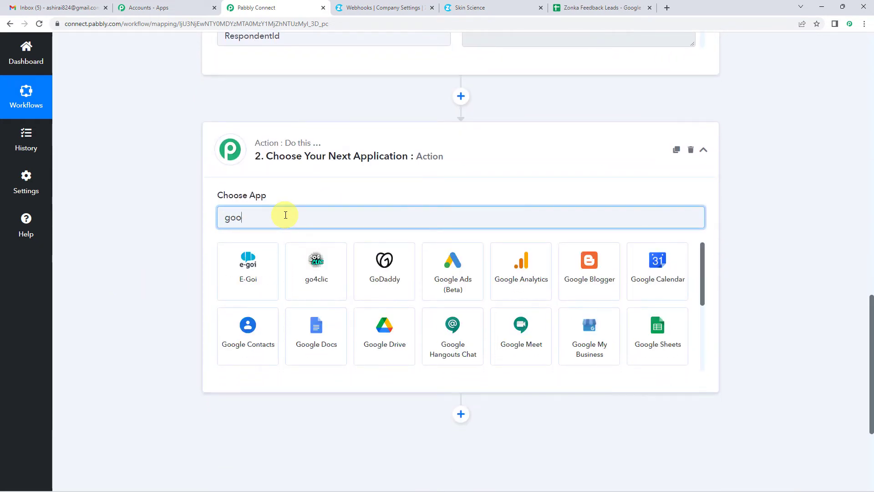
type("gle s")
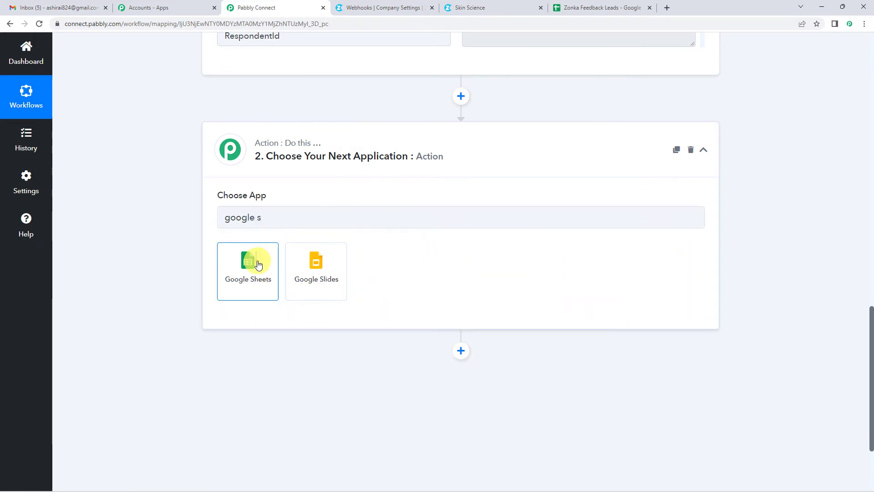
left_click(255, 263)
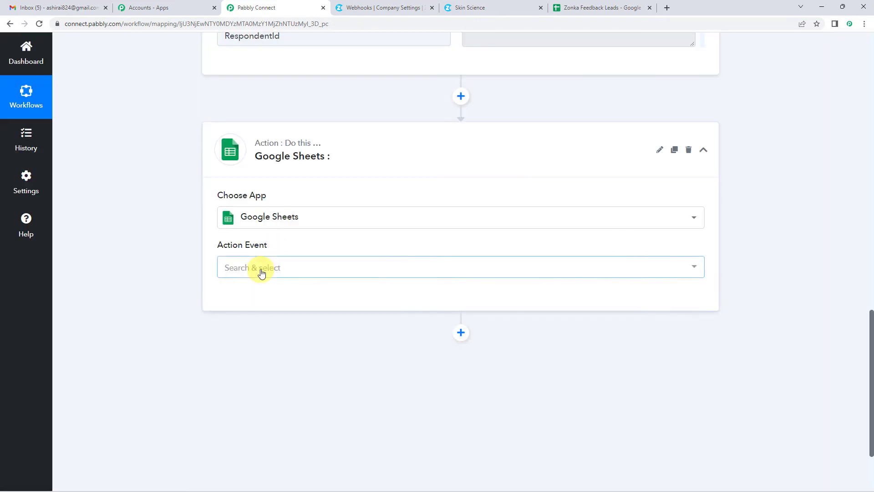
left_click(258, 270)
left_click(224, 328)
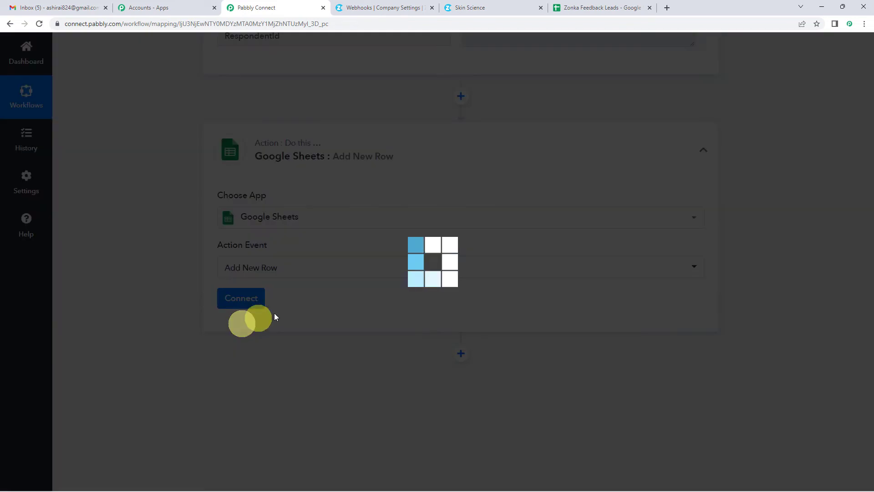
Add a new Google Sheets connection for the action and authorize Pabbly Connect Sheets with the signed-in Pabbly Google account.
left_click(233, 306)
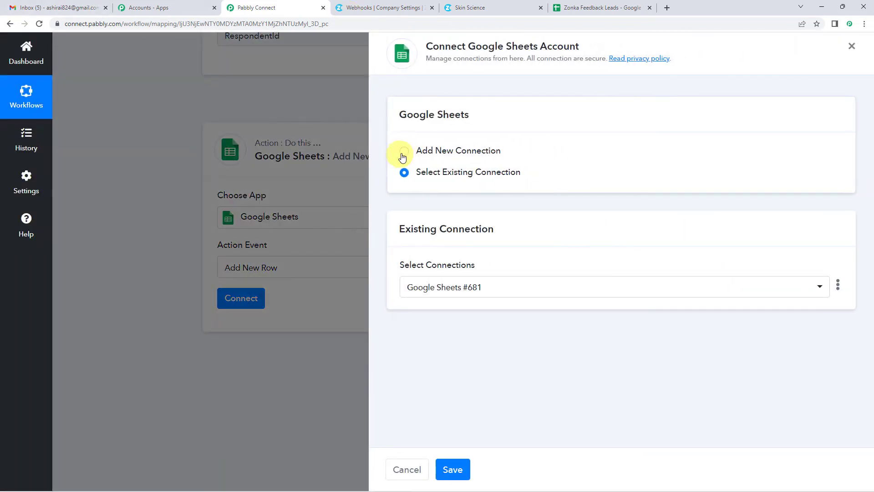
left_click(403, 153)
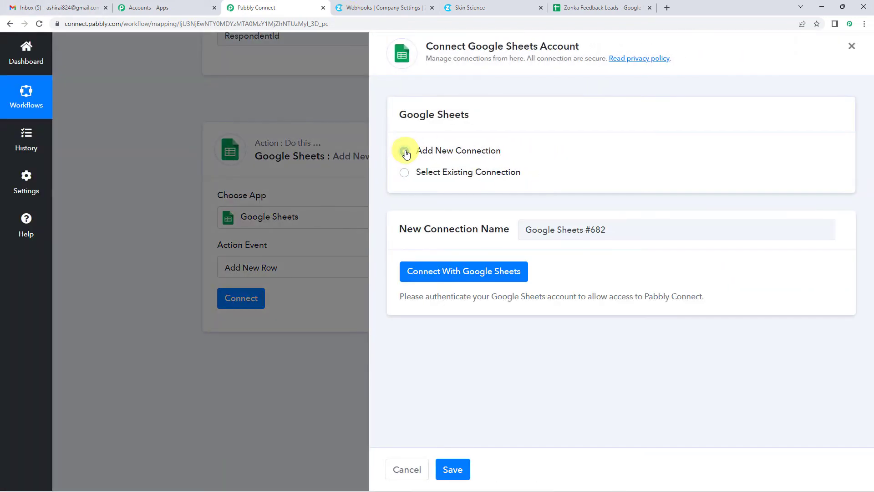
left_click(444, 271)
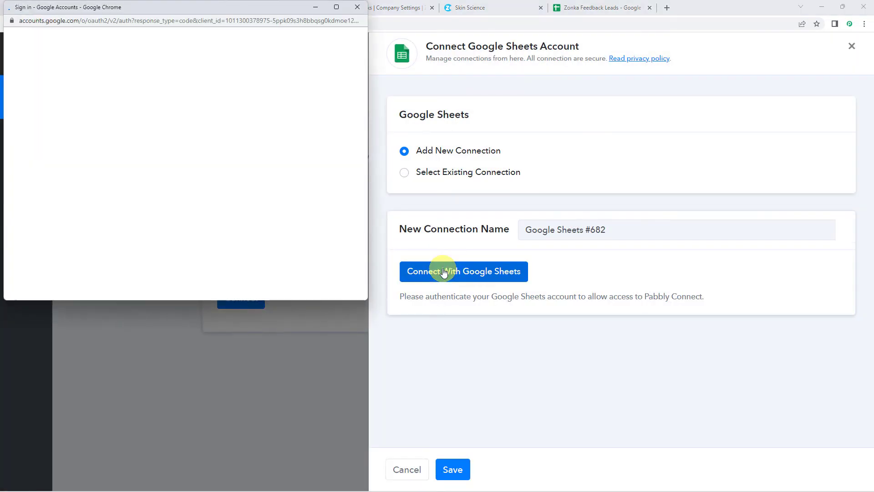
left_click(119, 188)
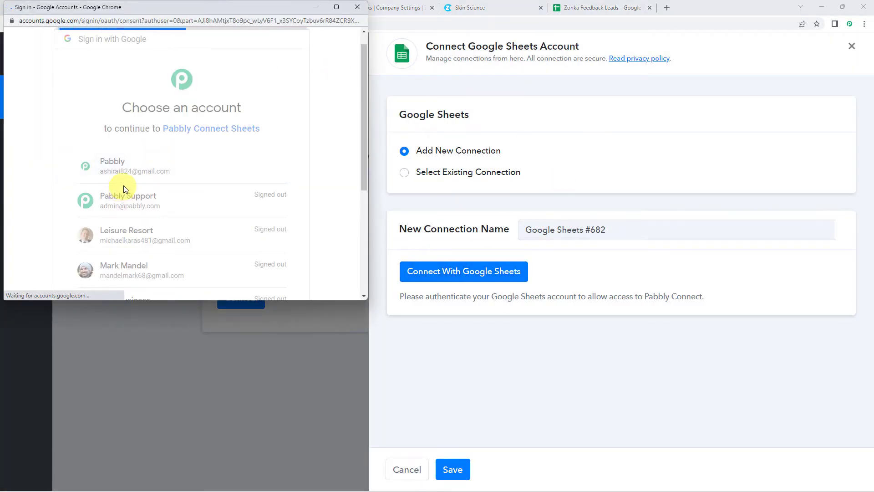
scroll(217, 182, "down", 2)
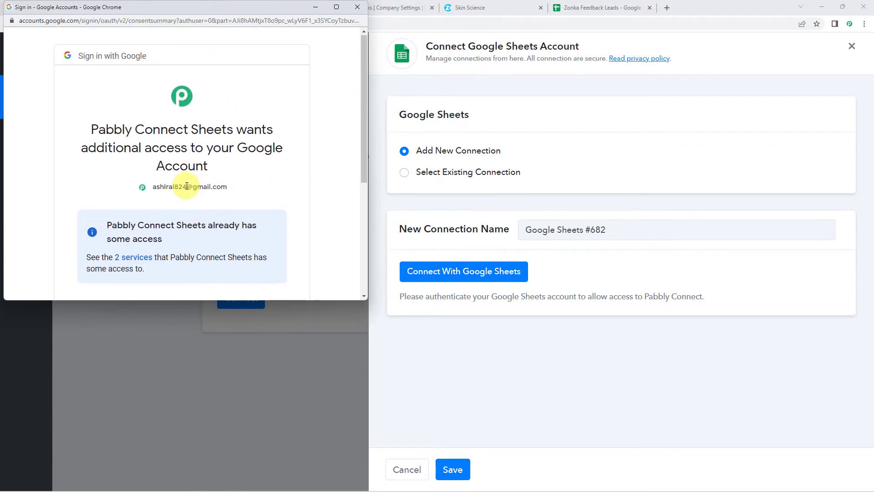
scroll(186, 186, "down", 4)
scroll(187, 185, "down", 1)
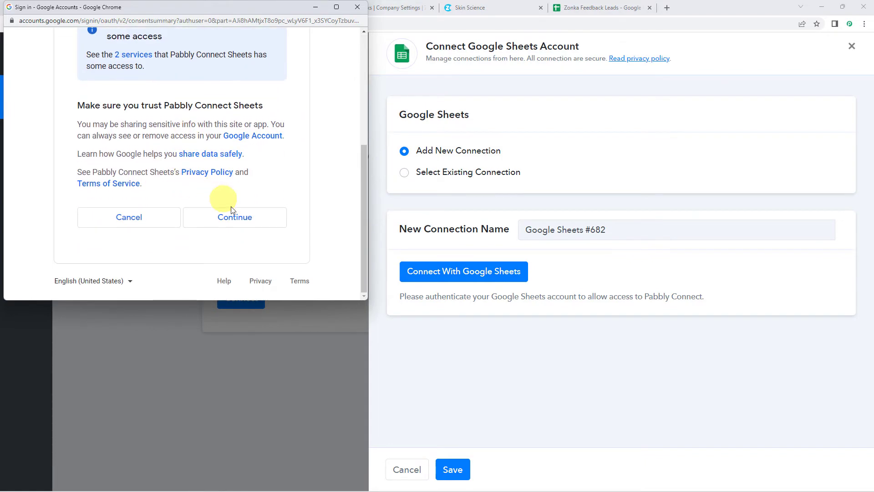
left_click(238, 222)
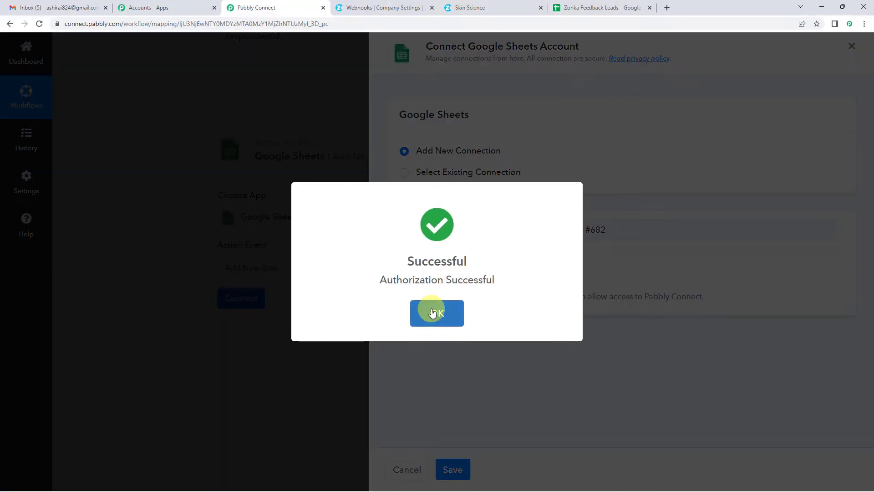
left_click(432, 313)
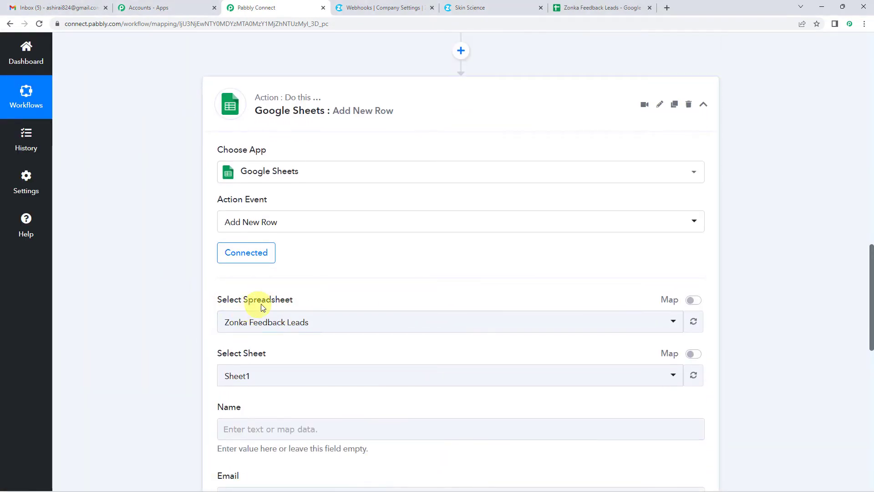
Select Zonka Feedback Leads as the spreadsheet for the Add New Row action.
scroll(259, 310, "down", 1)
left_click(267, 279)
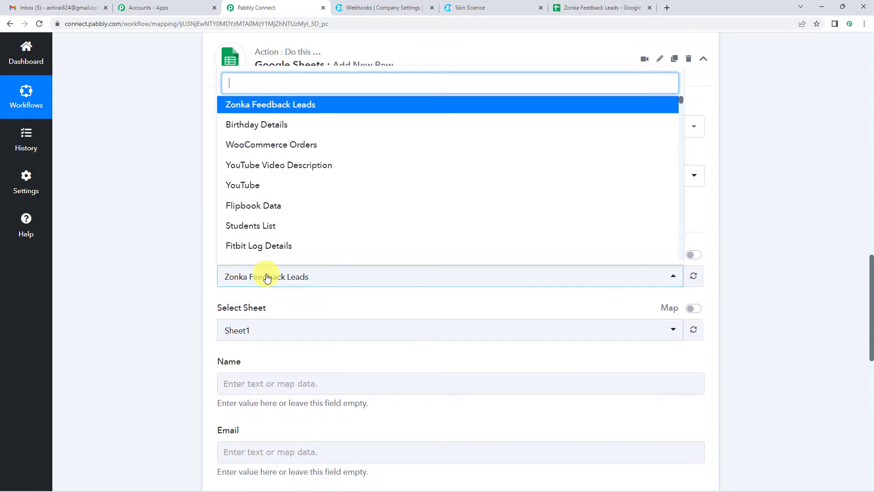
scroll(277, 206, "up", 1)
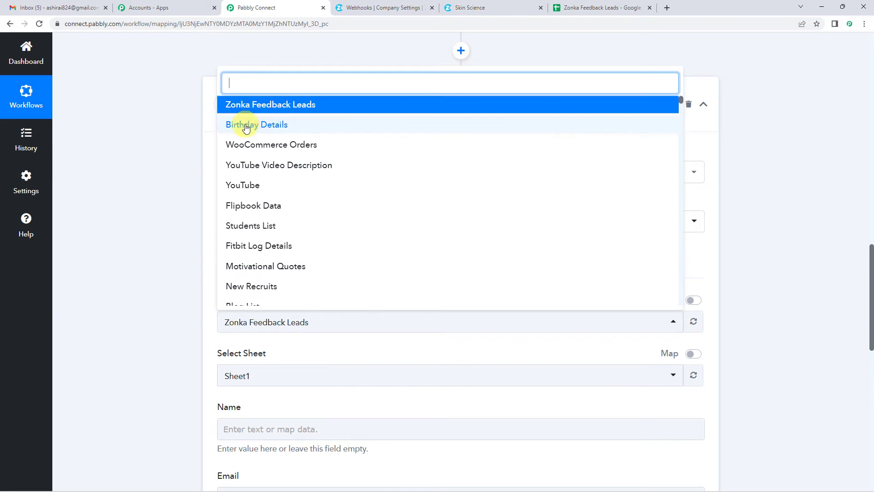
left_click(265, 107)
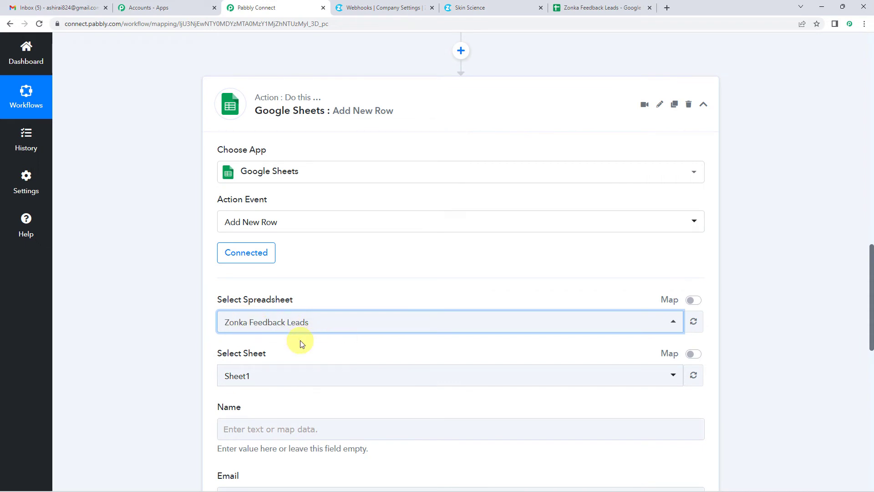
Review the Skin Science survey questions and the survey assigned to the Trial webhook, and return to the workflow's Google Sheets action.
scroll(300, 341, "up", 2)
left_click(482, 8)
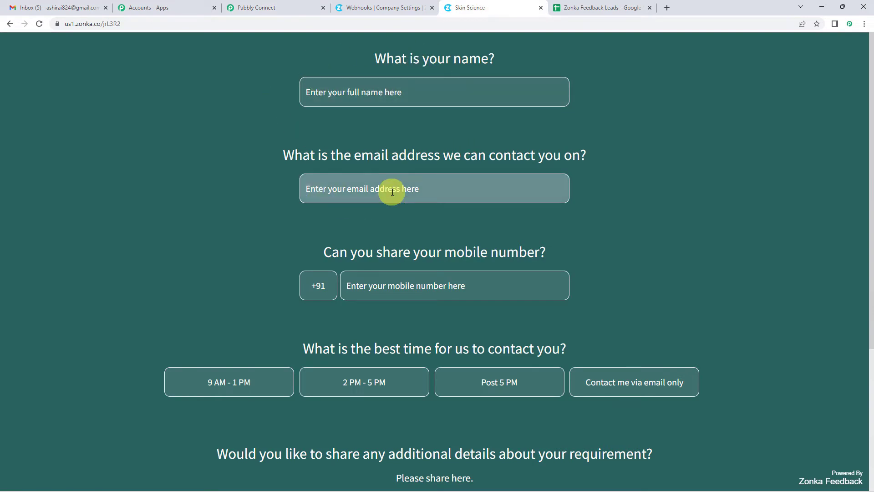
left_click(278, 7)
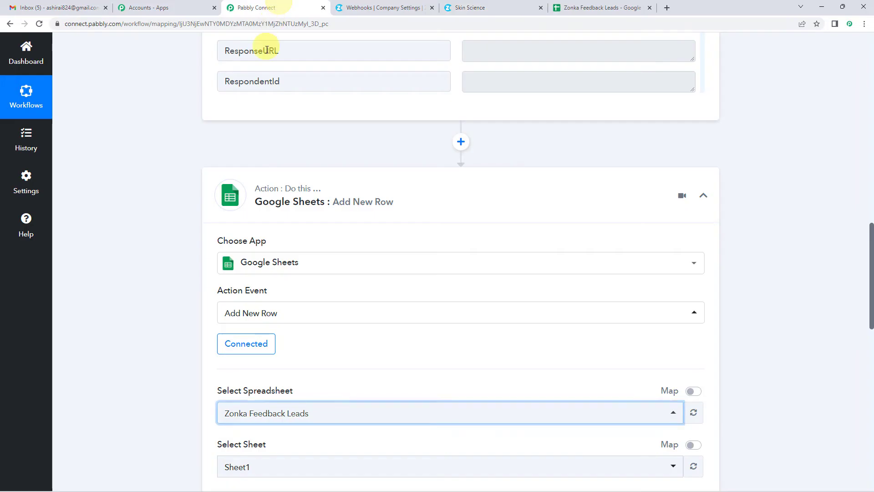
left_click(383, 7)
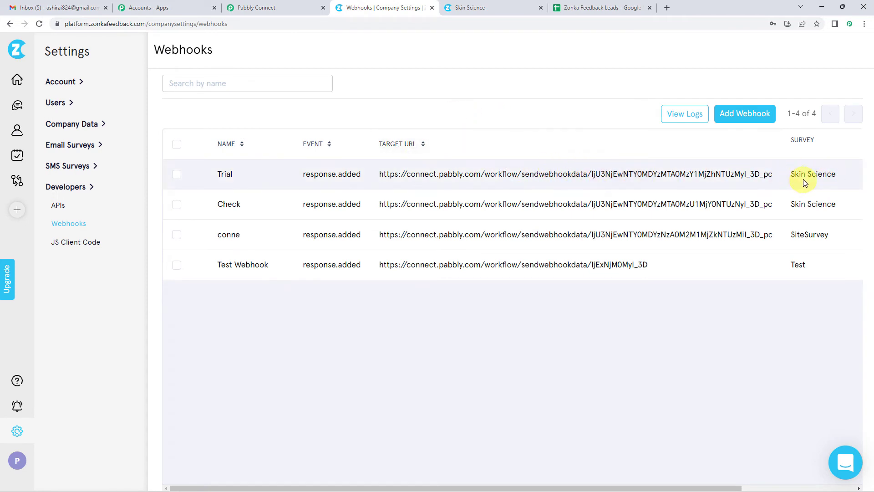
left_click(262, 6)
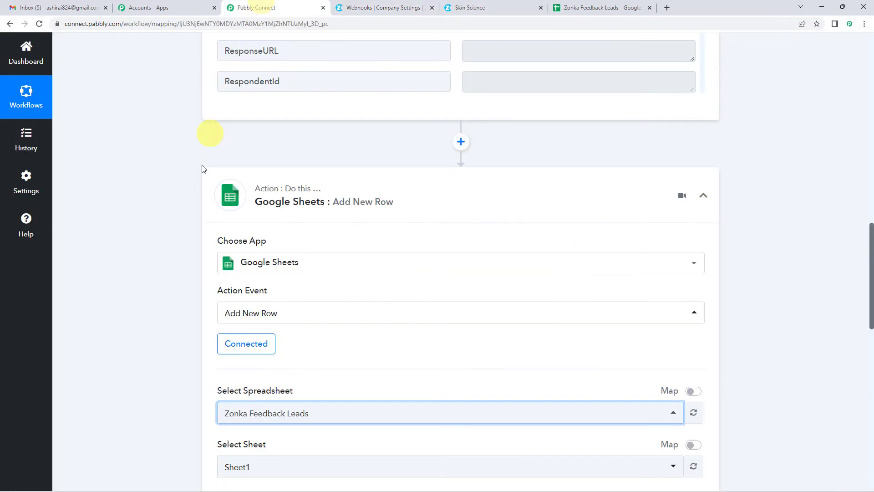
scroll(200, 273, "down", 2)
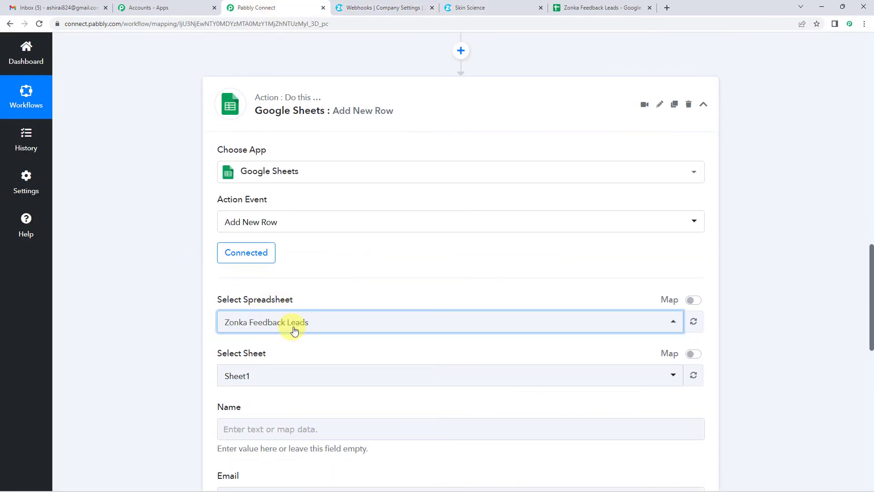
Compare the column headers in the Zonka Feedback Leads sheet with the mapping fields of the Add New Row action.
left_click(559, 7)
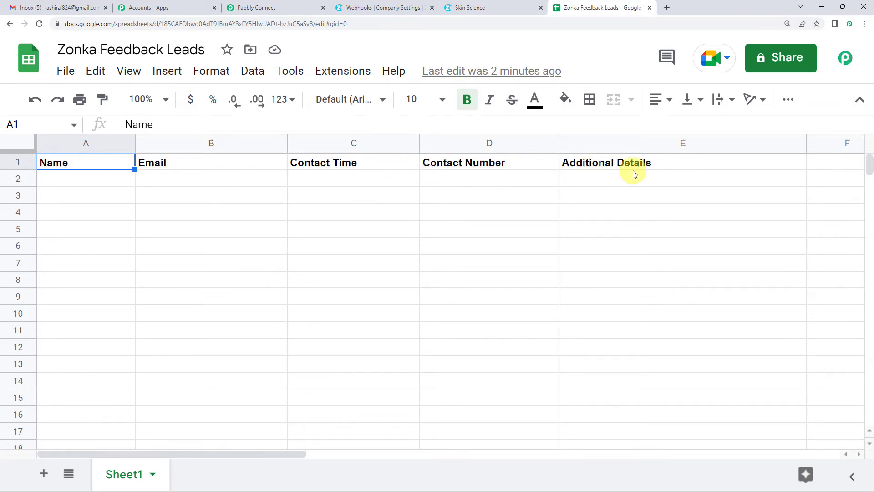
left_click(253, 5)
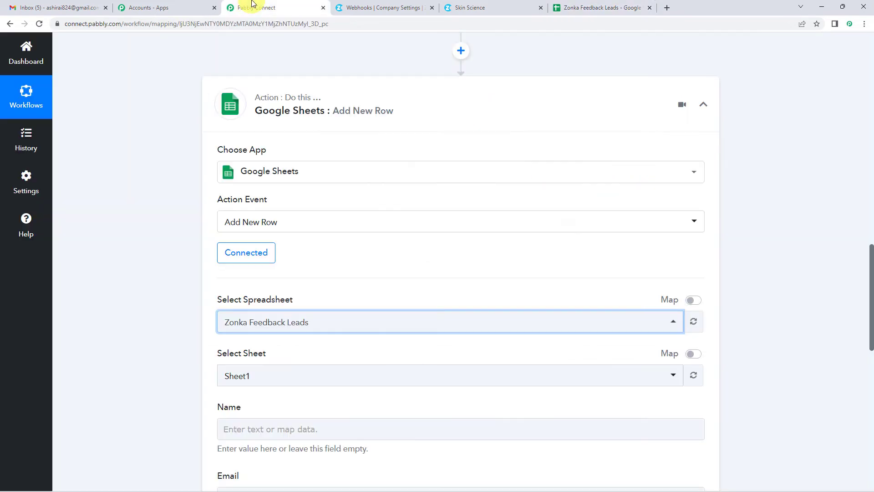
scroll(114, 240, "down", 3)
scroll(141, 223, "down", 3)
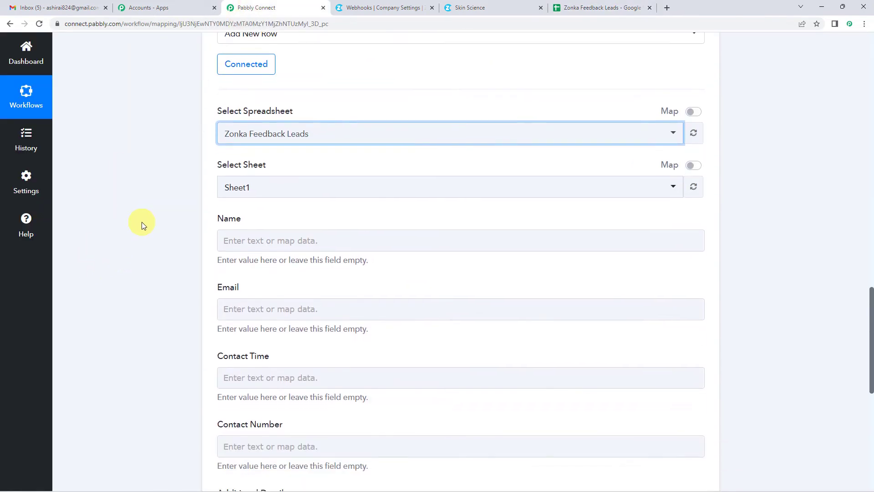
Look through the Zonka Feedback survey response data available for mapping to the Name field.
left_click(248, 157)
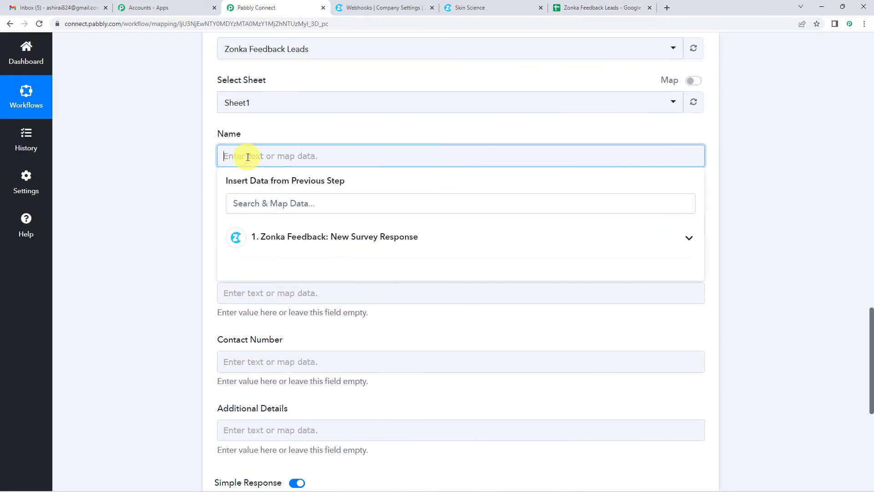
left_click(292, 236)
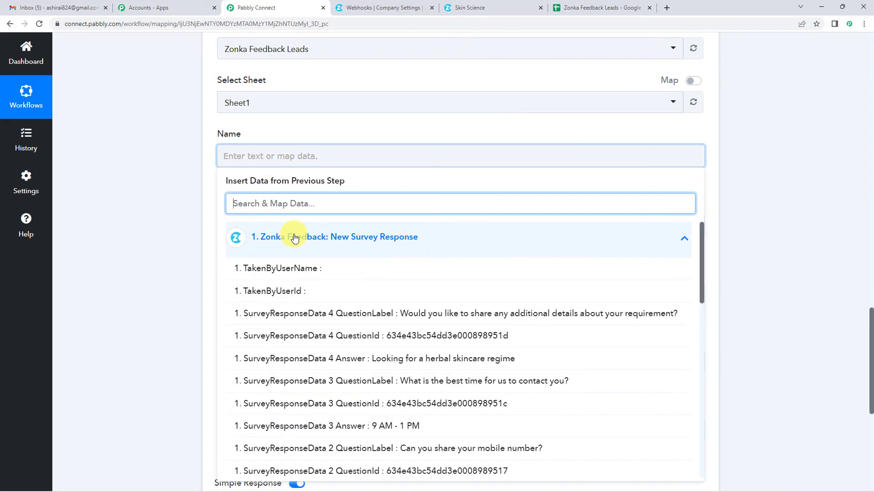
scroll(314, 289, "down", 6)
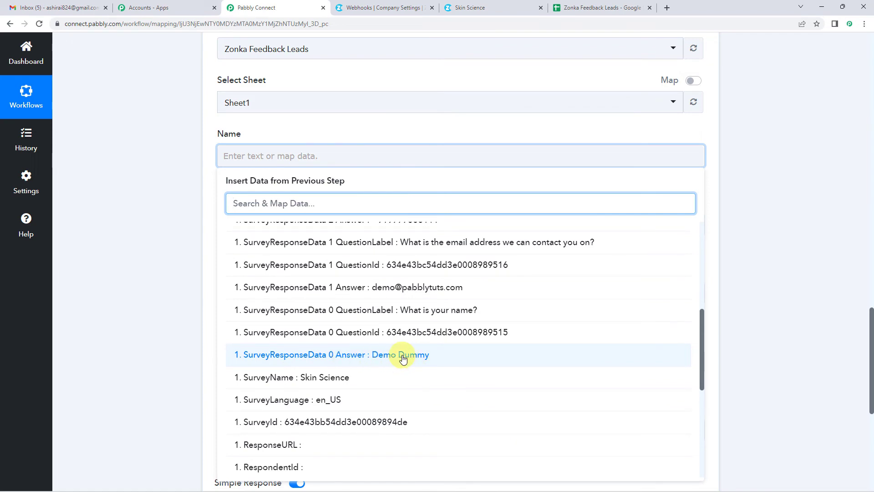
scroll(403, 358, "up", 6)
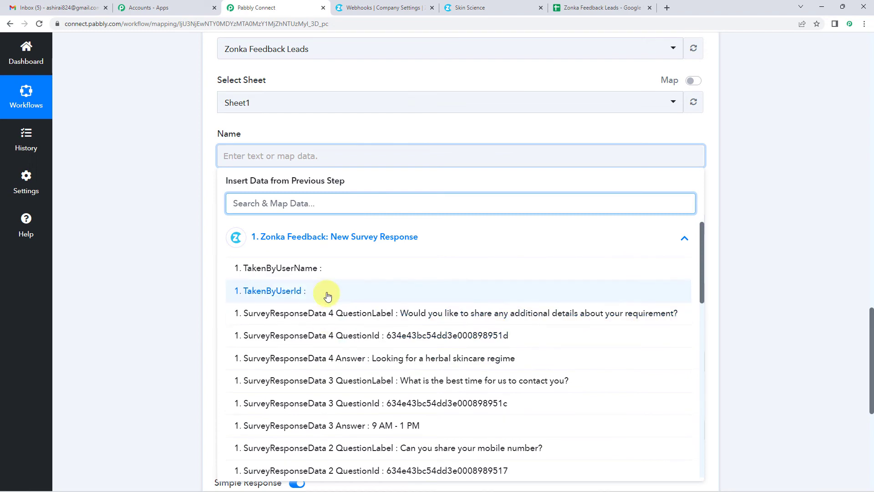
scroll(331, 295, "down", 3)
scroll(335, 292, "down", 4)
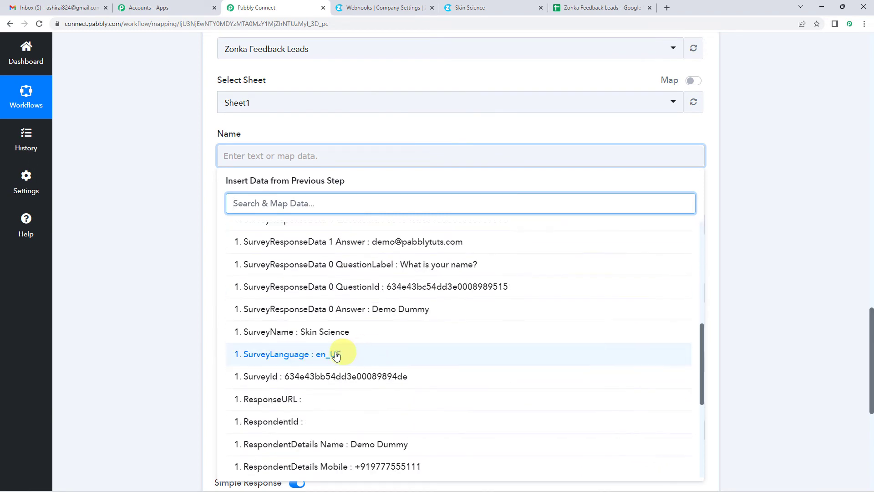
scroll(254, 298, "up", 1)
scroll(254, 298, "up", 5)
left_click(261, 237)
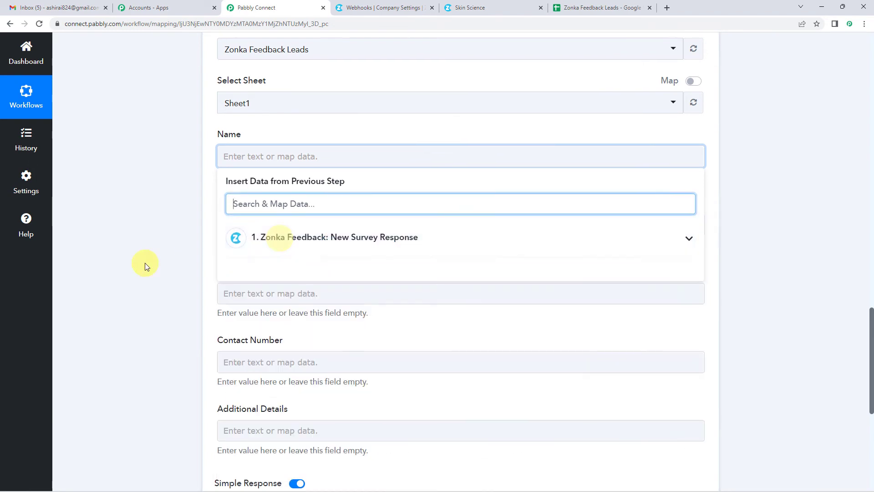
Review the trigger's received survey response labels and answers, and go back to the action's Name field.
scroll(139, 260, "up", 10)
scroll(136, 257, "up", 15)
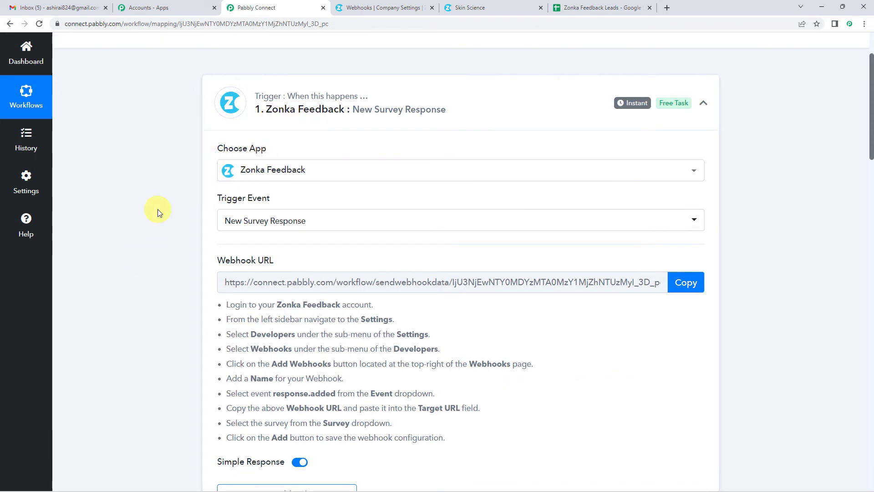
scroll(157, 209, "down", 5)
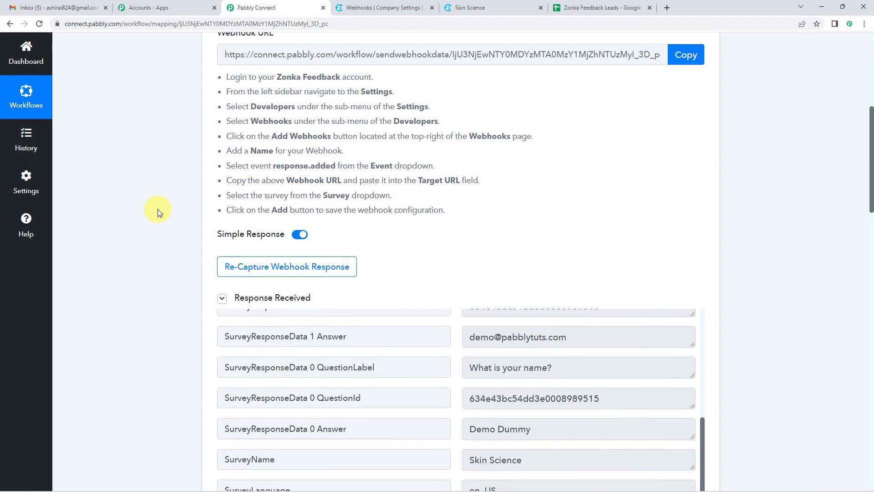
scroll(417, 190, "down", 3)
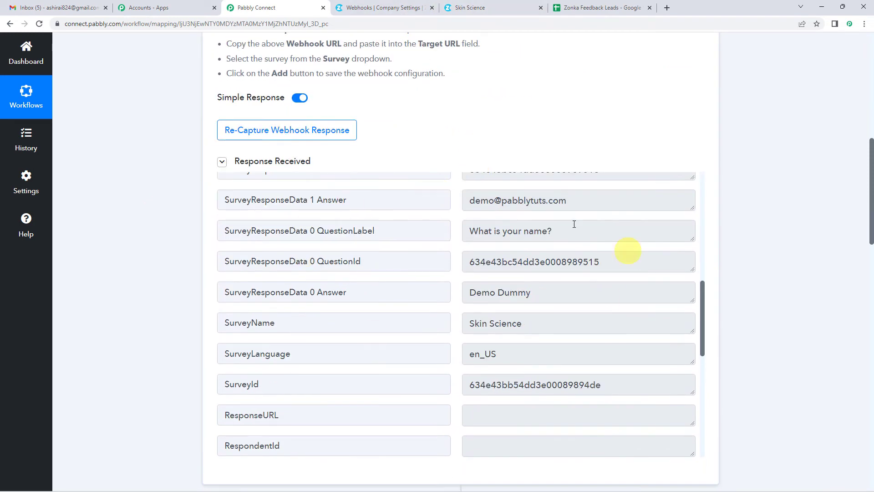
scroll(152, 259, "down", 3)
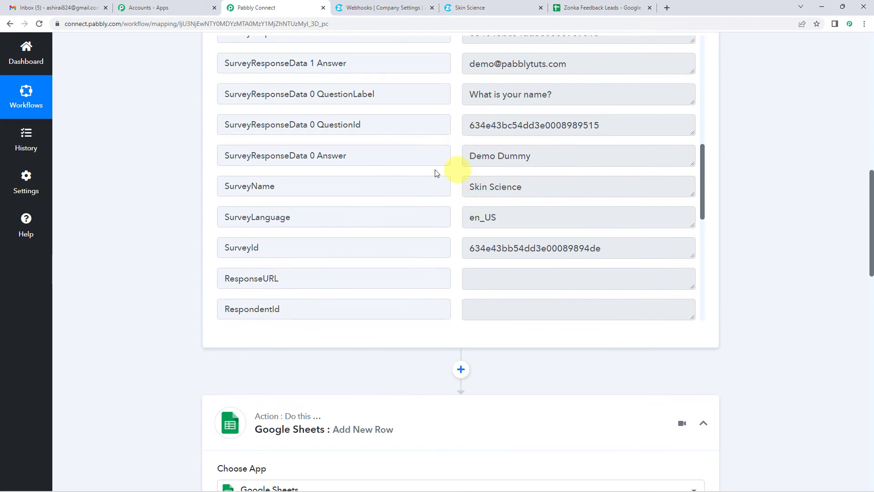
scroll(169, 263, "down", 14)
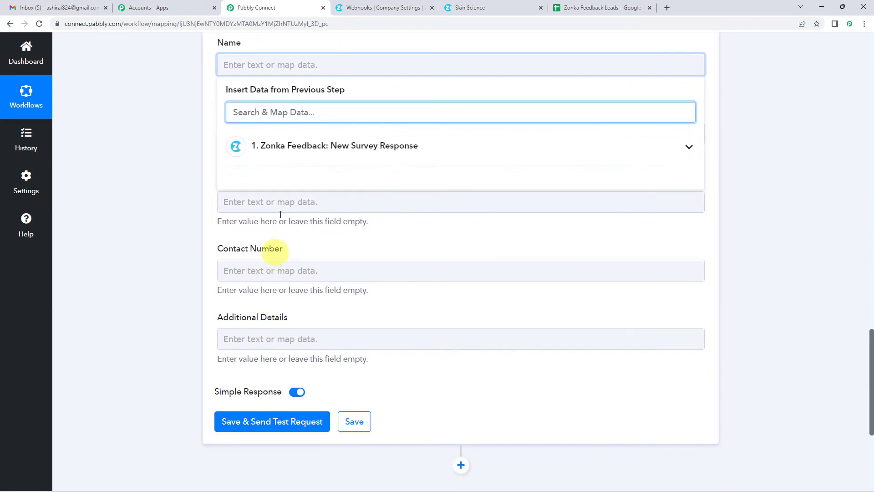
Find "name" in the survey response data and map RespondentDetails Name to the Name field.
left_click(289, 148)
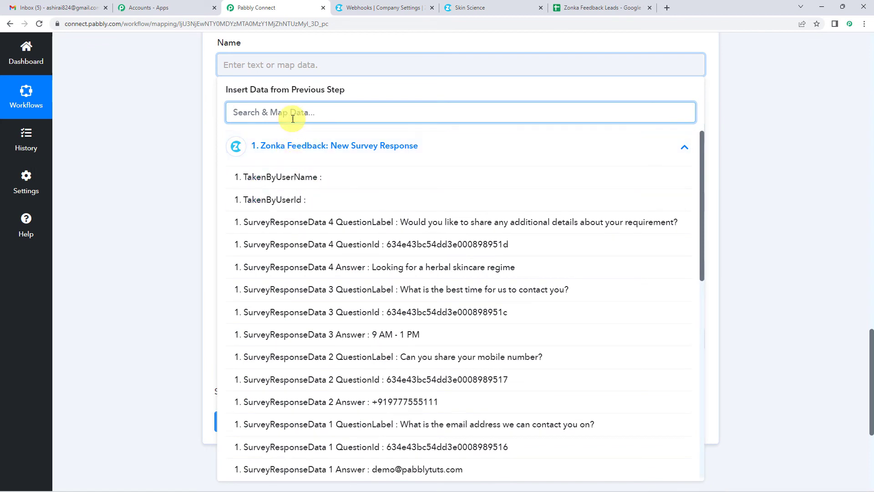
type("name")
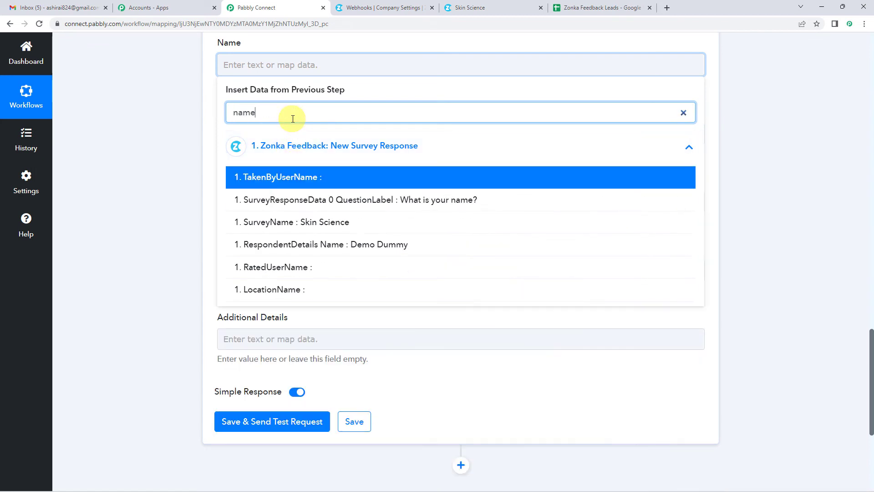
left_click(341, 245)
left_click(152, 167)
Find "email" in the survey response data and map RespondentDetails EmailAddress to the Email field.
left_click(250, 138)
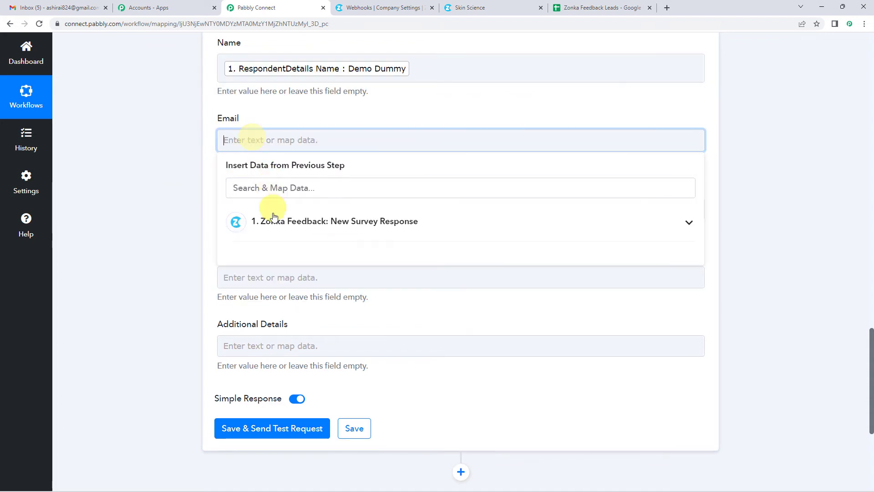
left_click(274, 219)
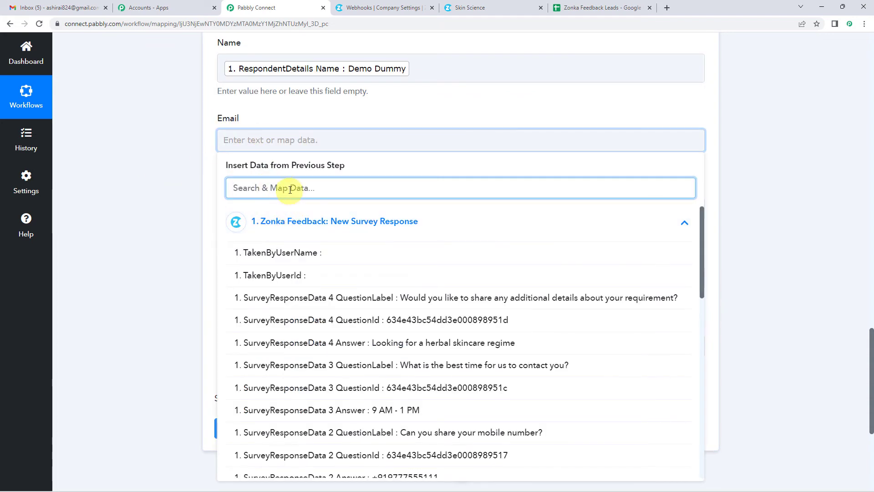
type("email")
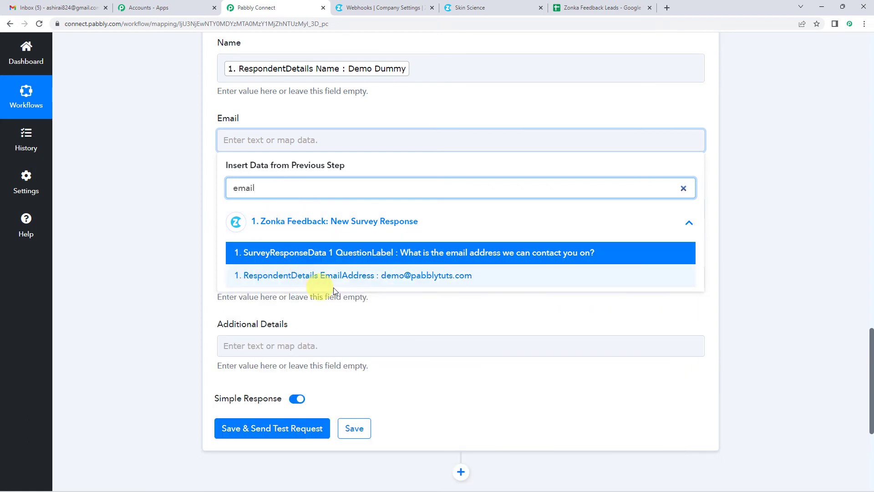
left_click(395, 280)
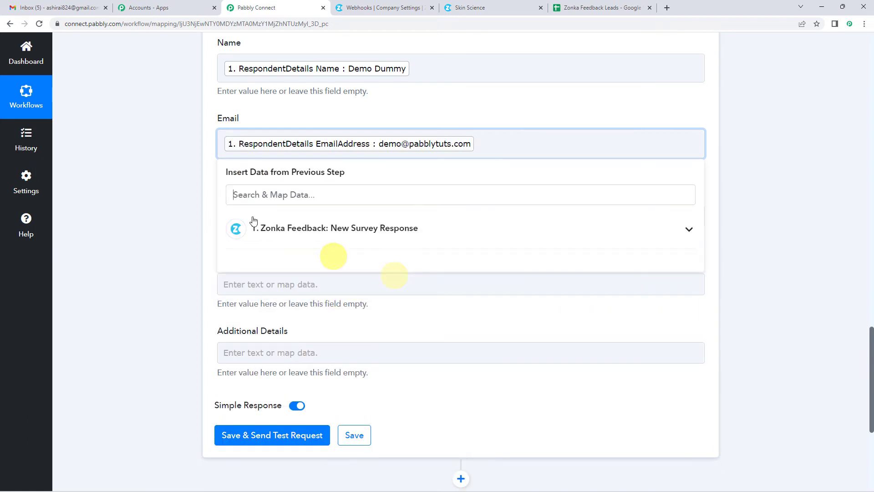
left_click(195, 176)
Map SurveyResponseData 3 Answer, the 9 AM - 1 PM value, to the Contact Time field.
scroll(216, 285, "up", 2)
scroll(217, 285, "down", 2)
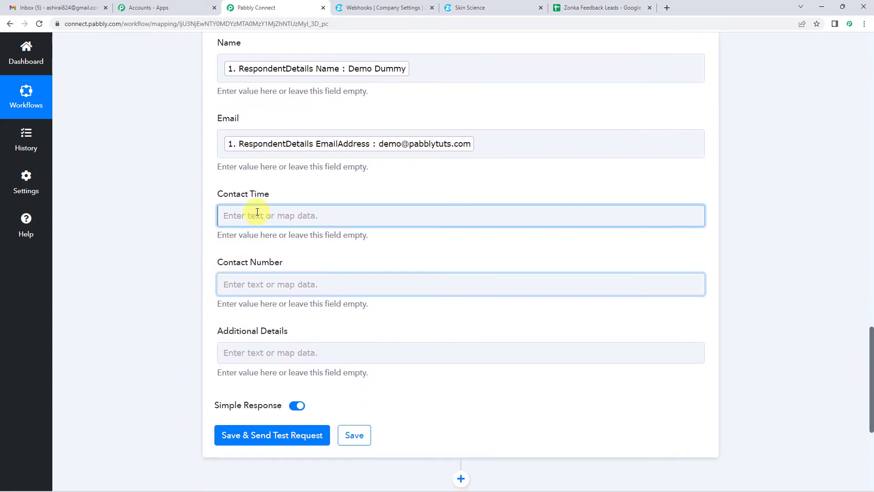
left_click(241, 215)
scroll(279, 297, "down", 2)
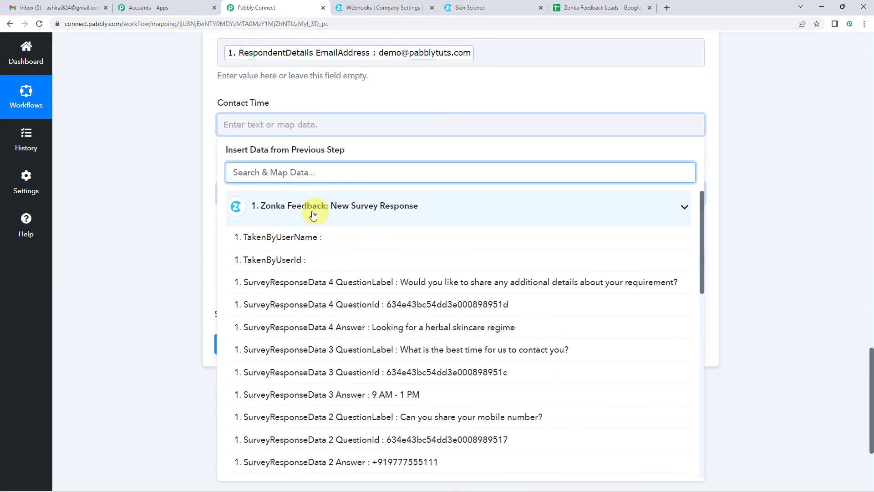
scroll(348, 299, "down", 1)
scroll(348, 299, "down", 1)
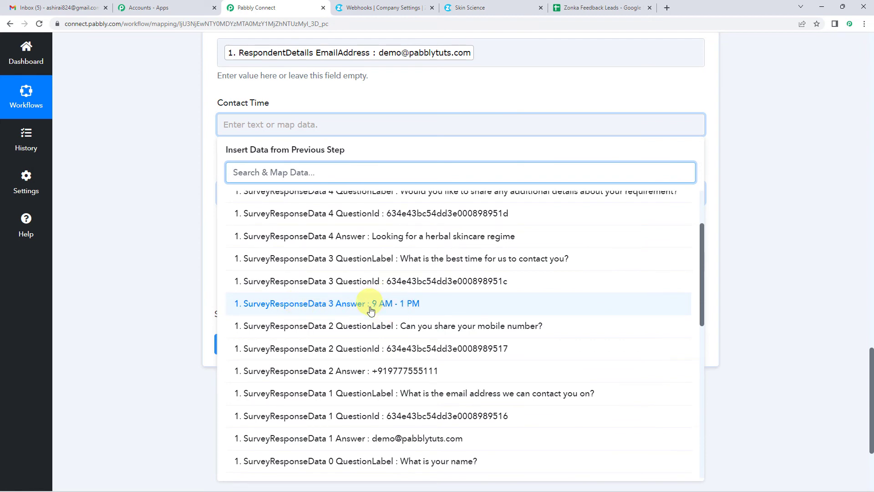
left_click(404, 304)
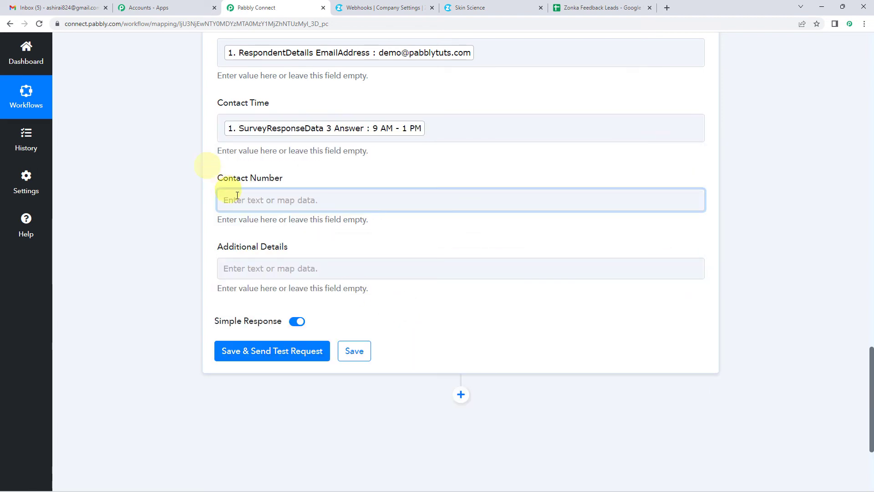
Map SurveyResponseData 2 Answer, the respondent's mobile number, to the Contact Number field.
left_click(241, 199)
left_click(259, 280)
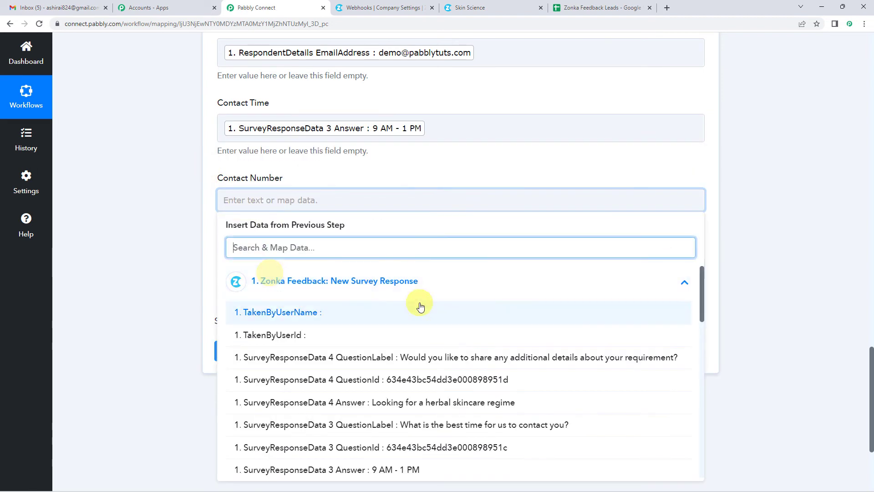
scroll(422, 309, "down", 3)
scroll(427, 325, "down", 2)
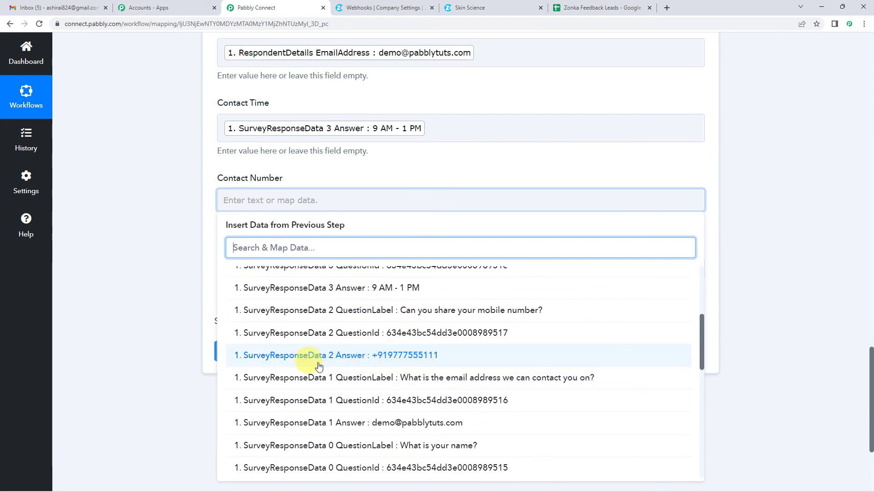
left_click(401, 358)
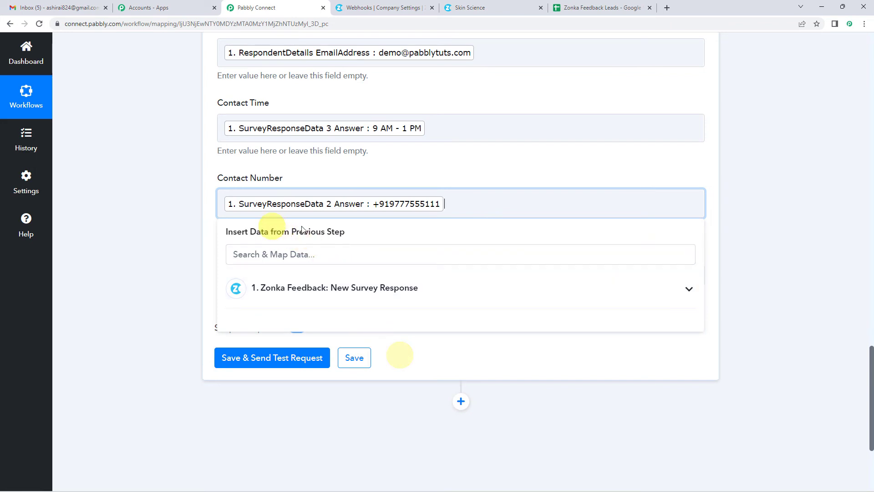
Map SurveyResponseData 4 Answer, the "Looking for a herbal skincare regime" value, to the Additional Details field.
left_click(342, 171)
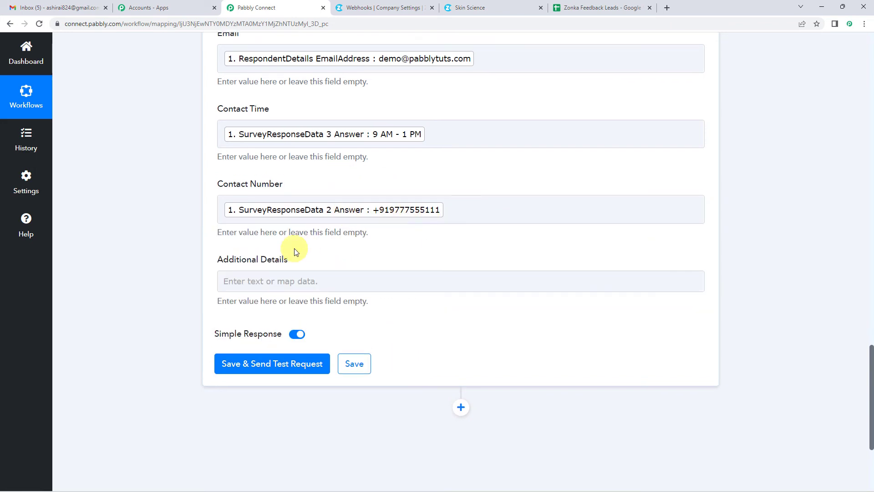
left_click(252, 276)
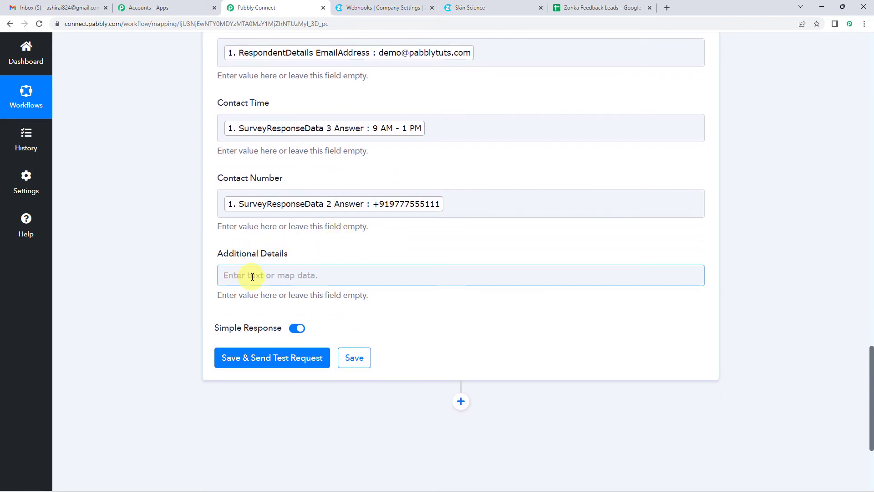
scroll(287, 298, "down", 1)
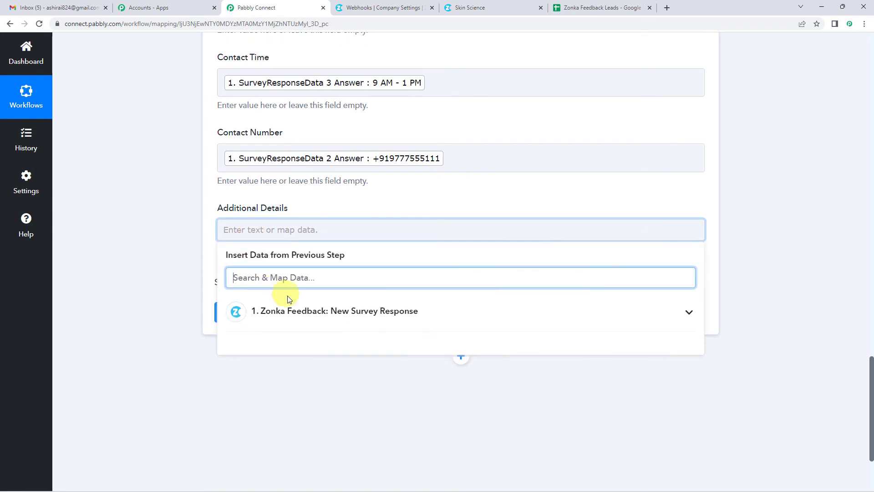
left_click(294, 311)
scroll(352, 350, "down", 3)
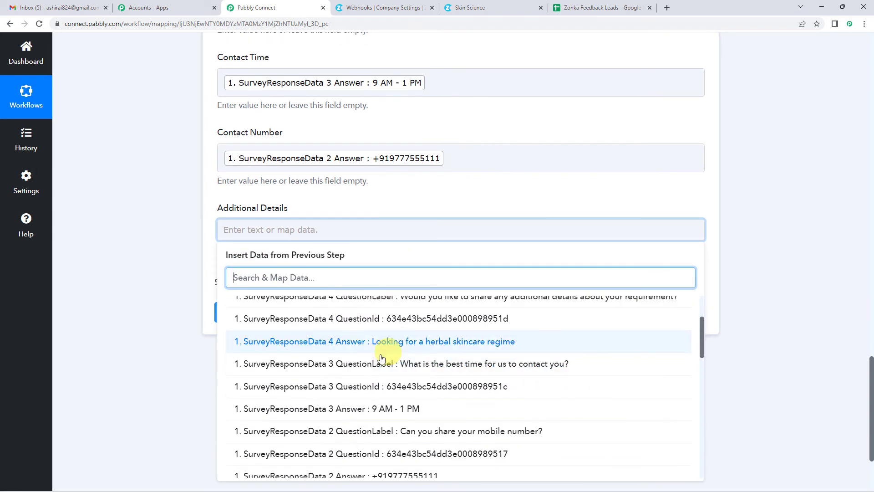
scroll(407, 376, "up", 1)
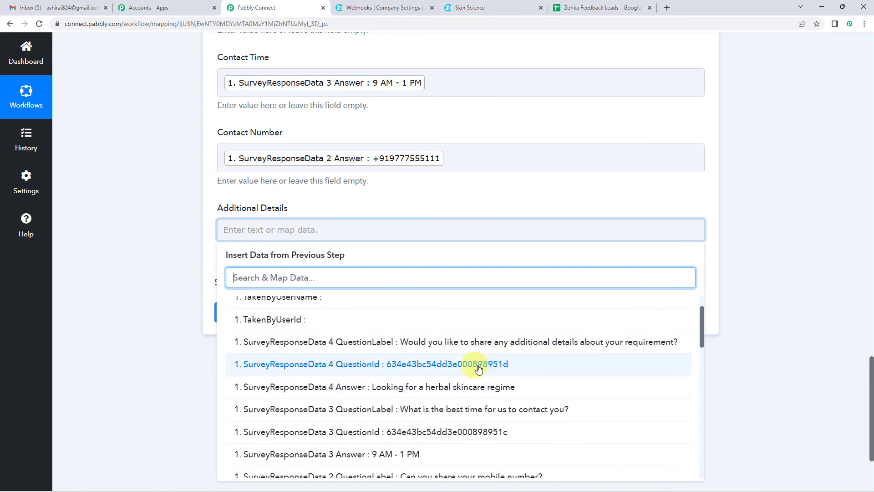
left_click(489, 394)
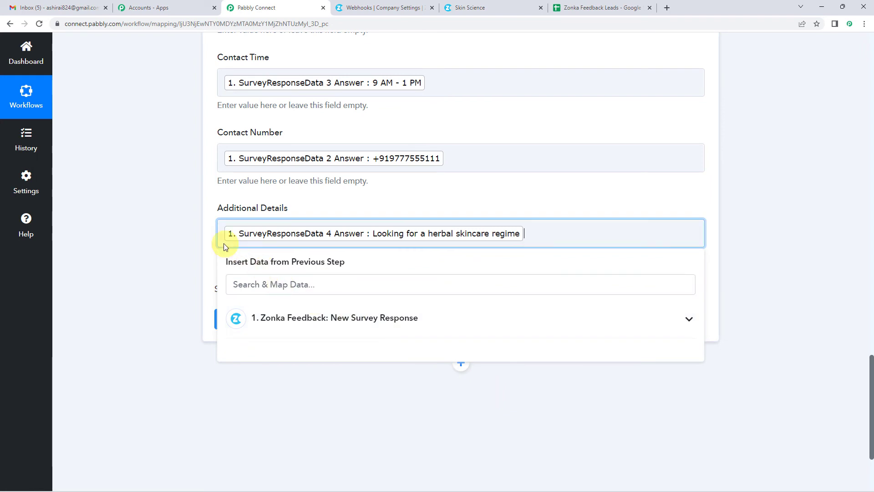
left_click(209, 243)
Review the mapped Google Sheets fields and the Zonka Feedback trigger setup with its captured survey response.
scroll(209, 243, "up", 2)
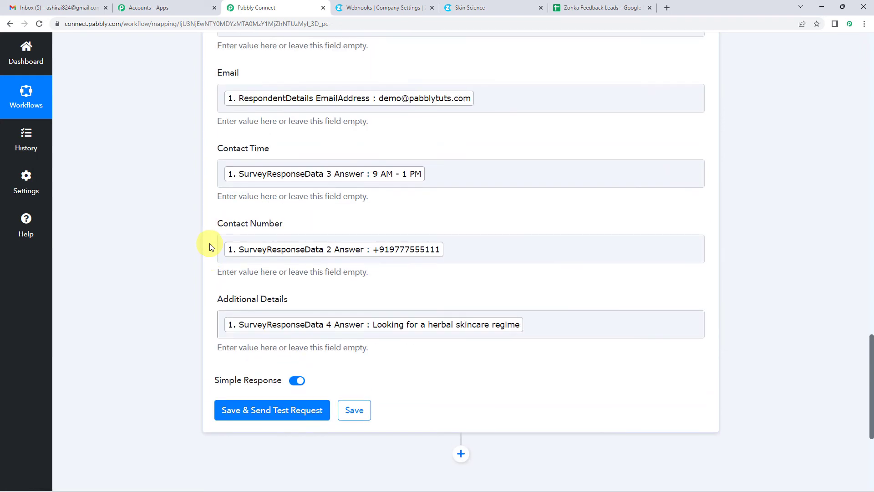
scroll(209, 243, "up", 1)
scroll(209, 246, "down", 1)
scroll(212, 325, "up", 3)
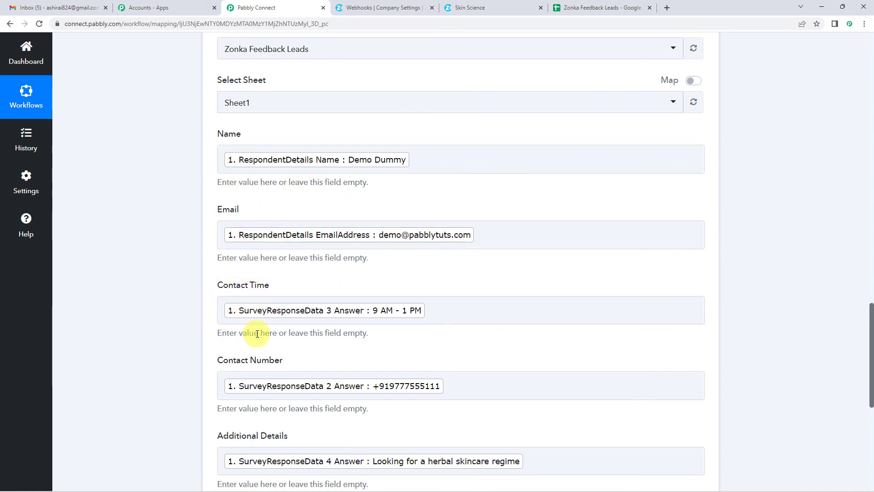
scroll(257, 333, "up", 3)
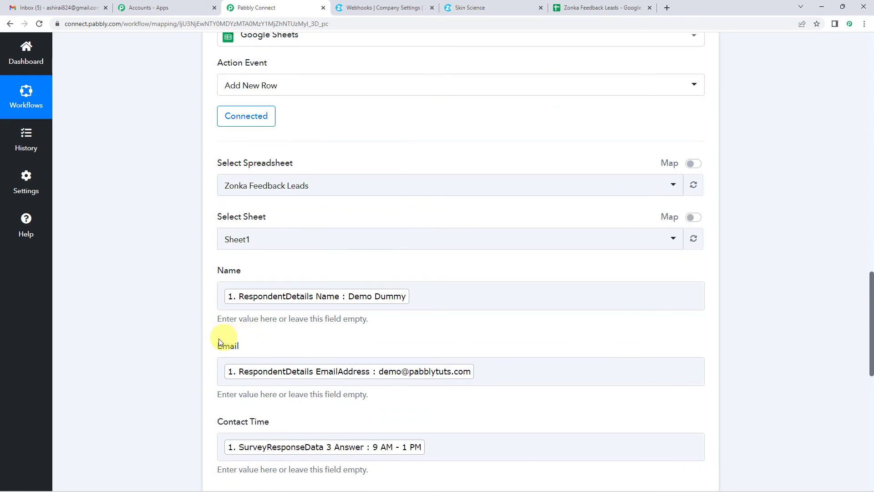
scroll(166, 345, "up", 4)
scroll(165, 348, "up", 10)
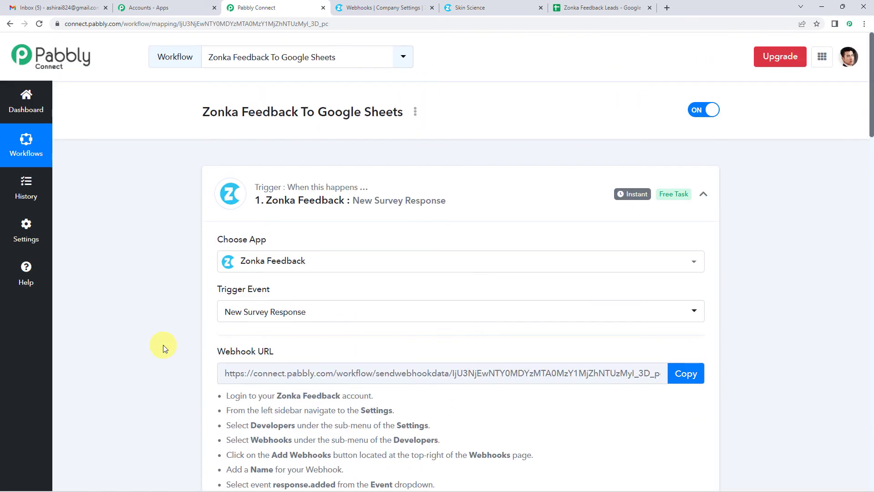
scroll(164, 349, "down", 4)
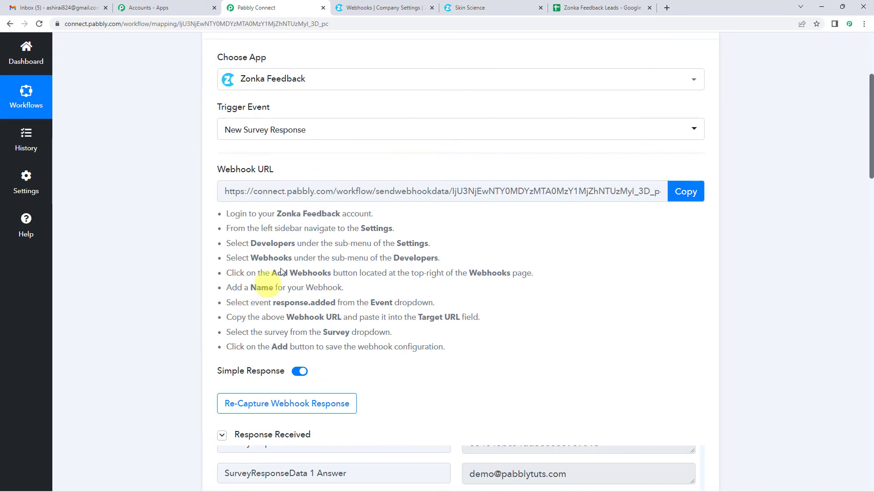
scroll(282, 281, "down", 1)
scroll(282, 282, "down", 2)
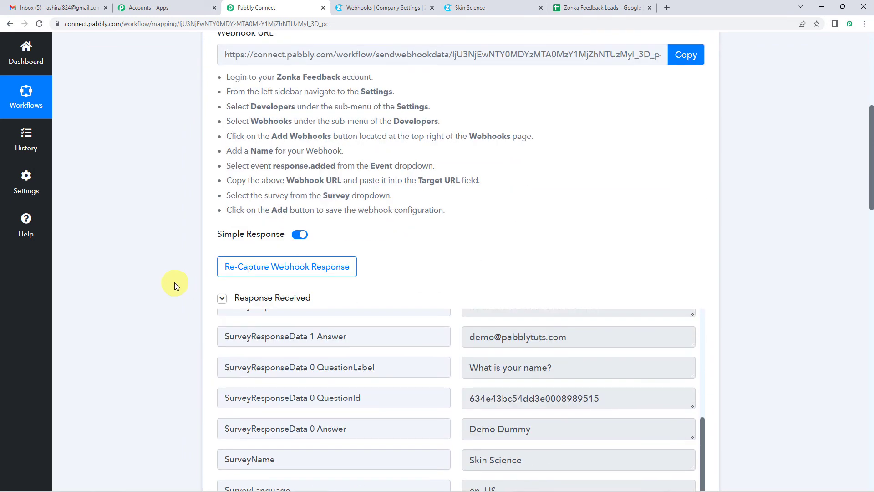
scroll(174, 282, "up", 3)
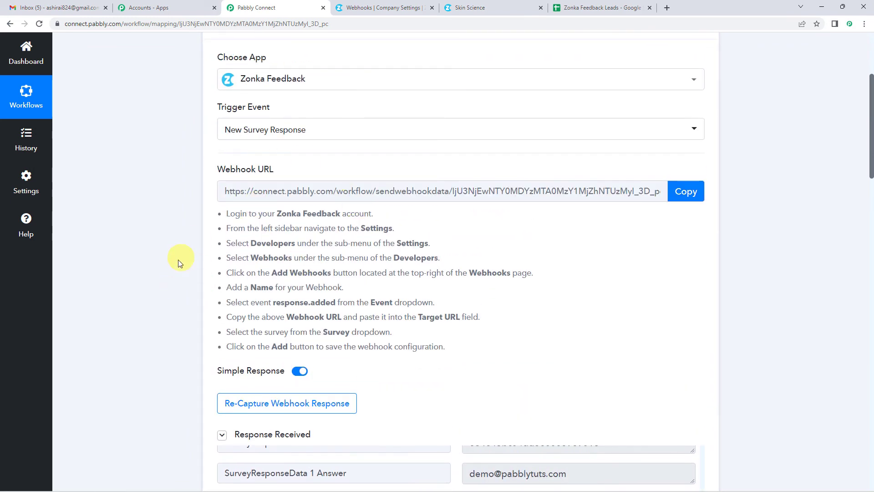
scroll(178, 260, "down", 6)
scroll(182, 268, "down", 4)
scroll(191, 210, "down", 7)
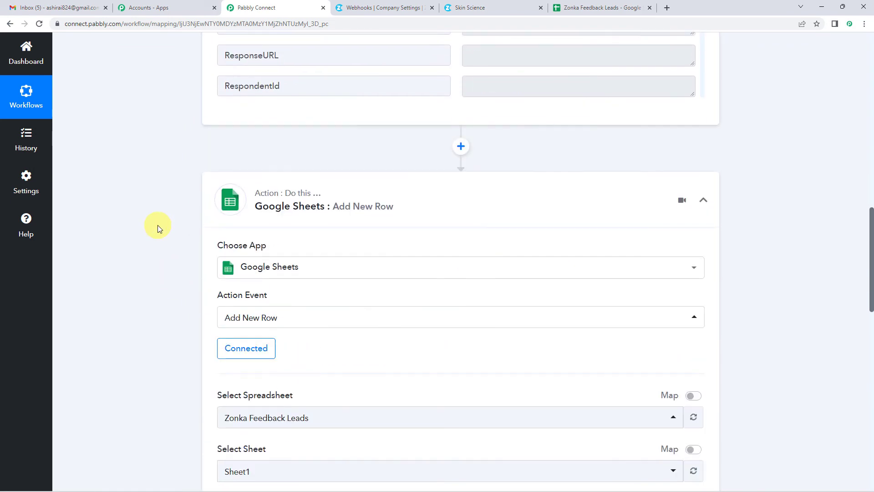
scroll(169, 241, "down", 4)
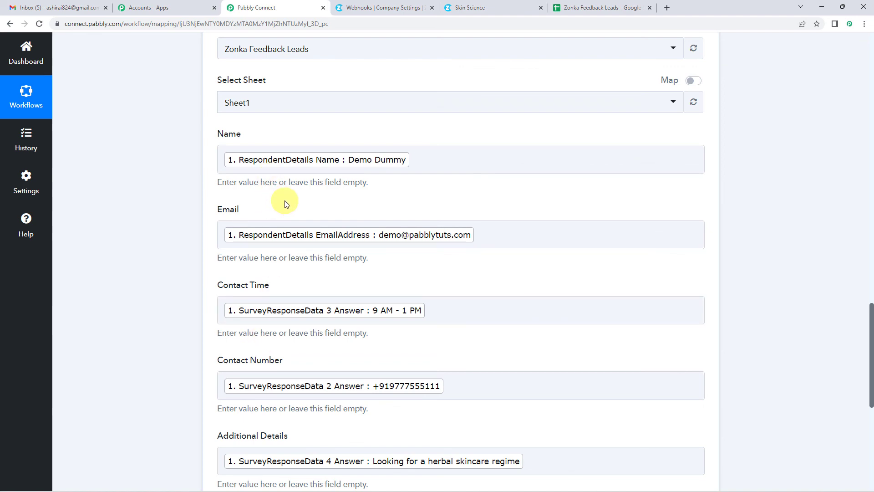
scroll(285, 203, "down", 5)
scroll(140, 264, "up", 1)
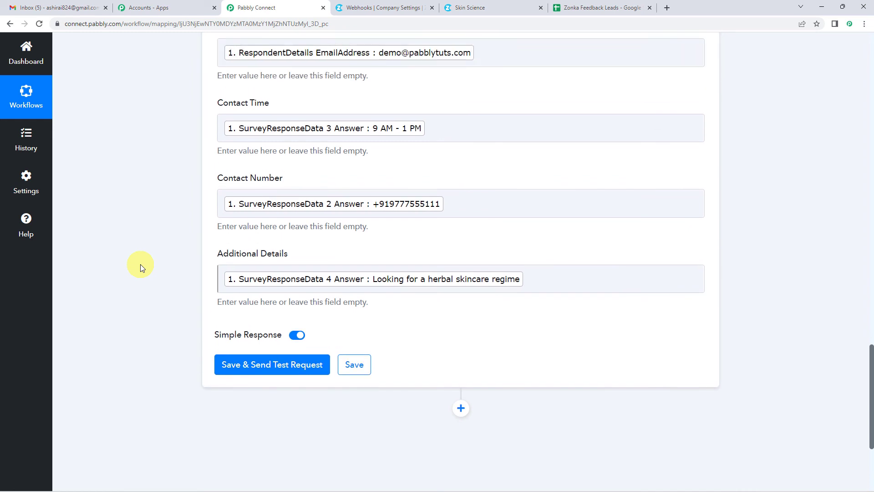
Save the Google Sheets Add New Row action with a test request and examine the response received.
scroll(140, 264, "down", 2)
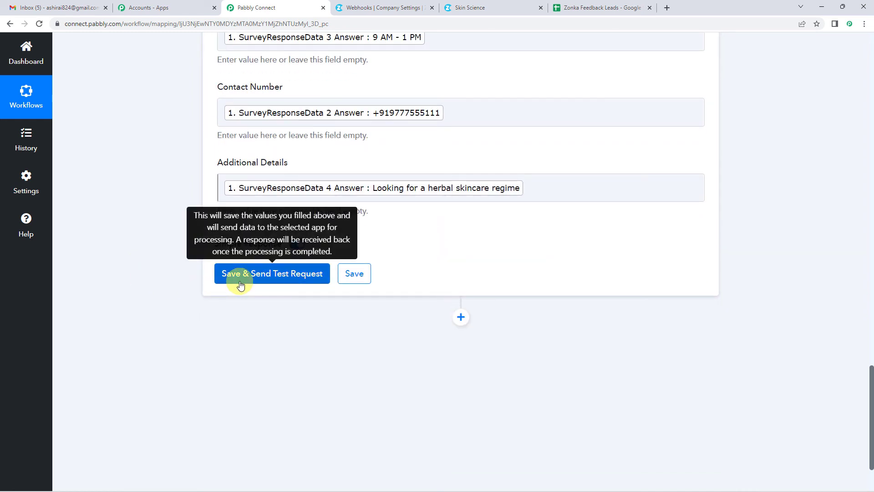
left_click(240, 283)
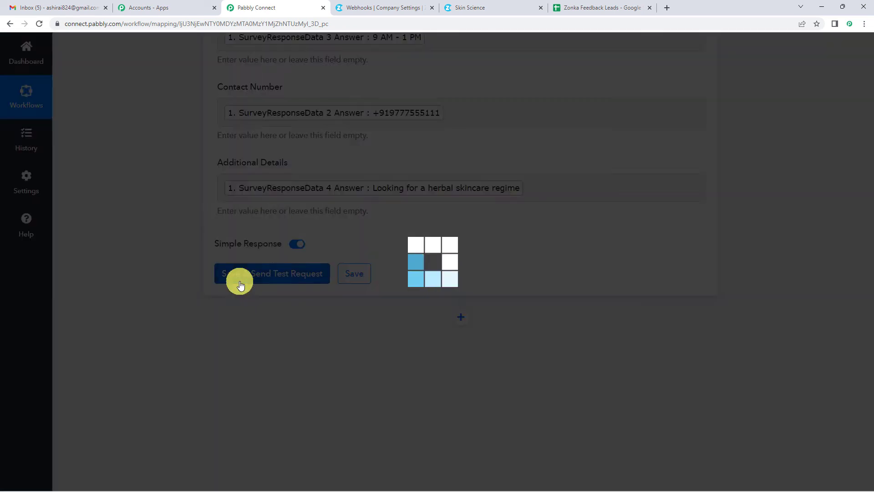
scroll(179, 283, "down", 2)
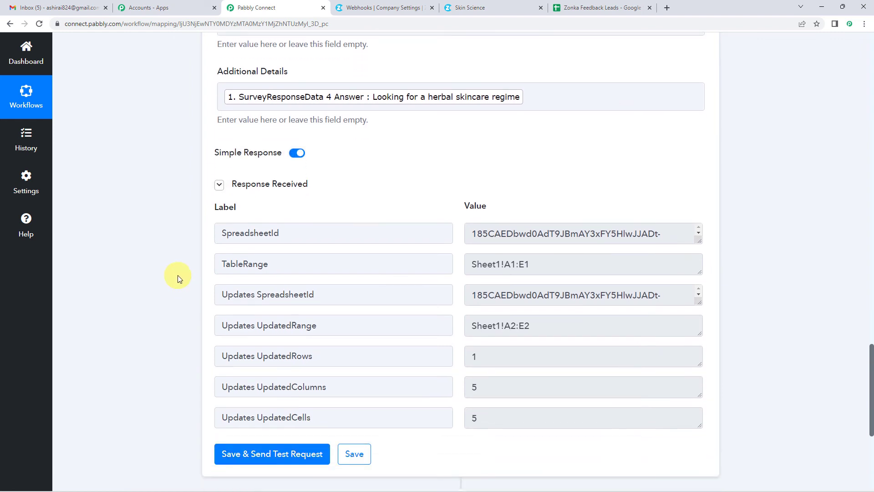
scroll(179, 277, "up", 3)
scroll(454, 267, "down", 4)
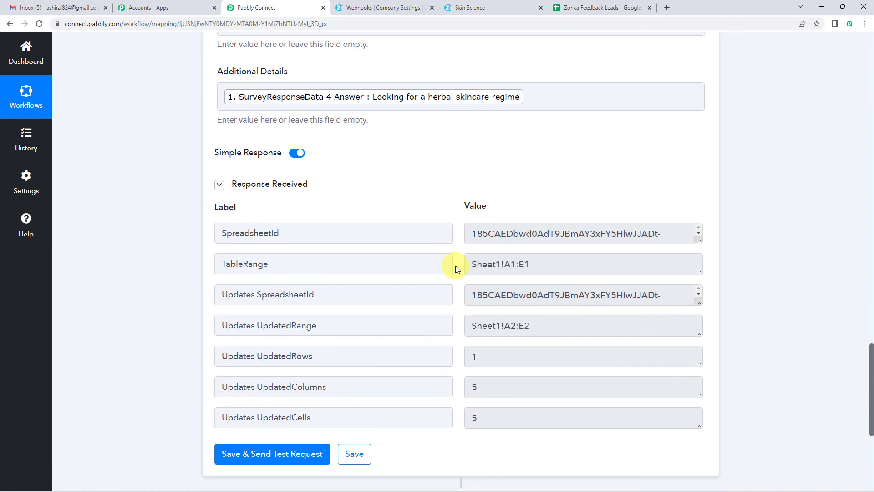
scroll(347, 255, "down", 1)
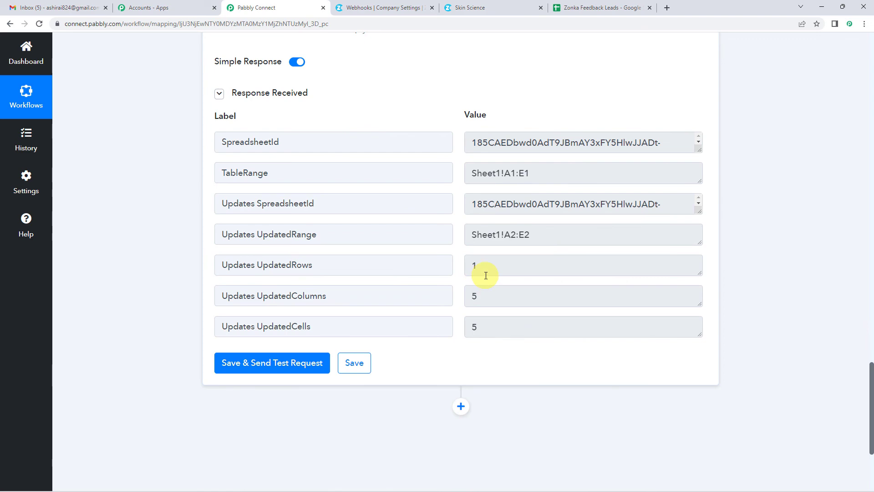
scroll(206, 271, "up", 2)
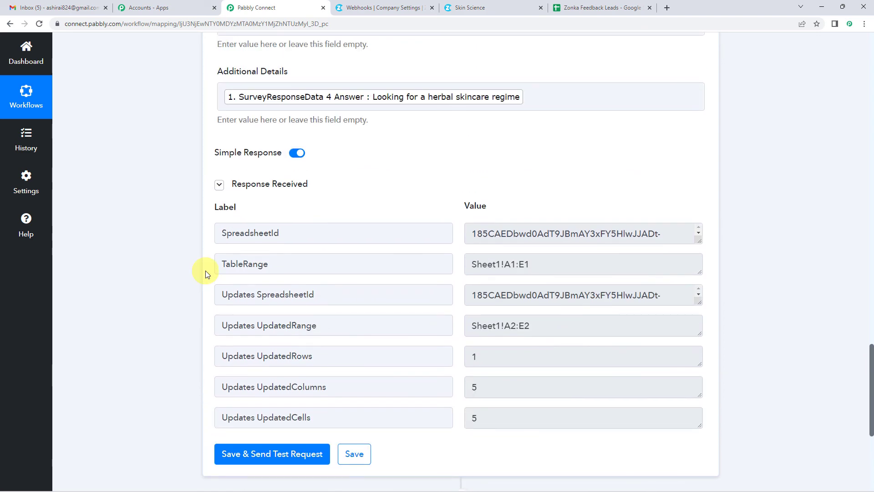
scroll(371, 200, "up", 3)
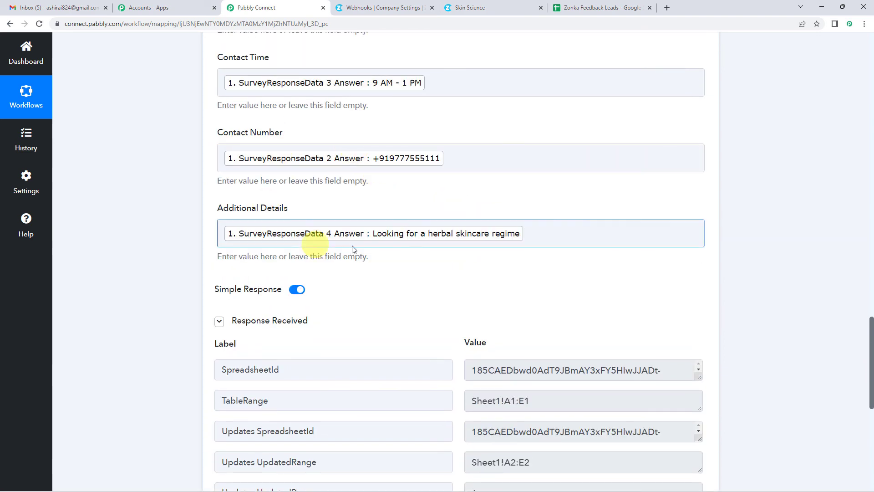
Switch to the Zonka Feedback Leads spreadsheet in Google Sheets and check the test row under the column headers.
left_click(571, 6)
left_click(258, 206)
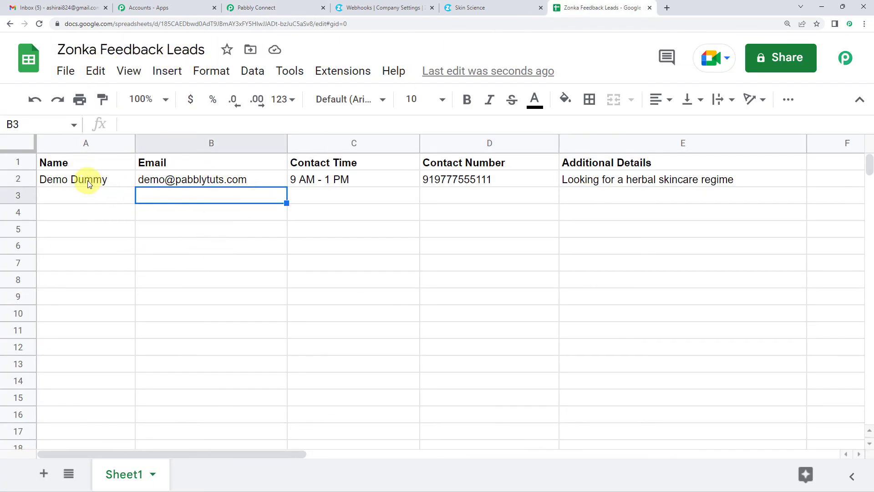
left_click(303, 226)
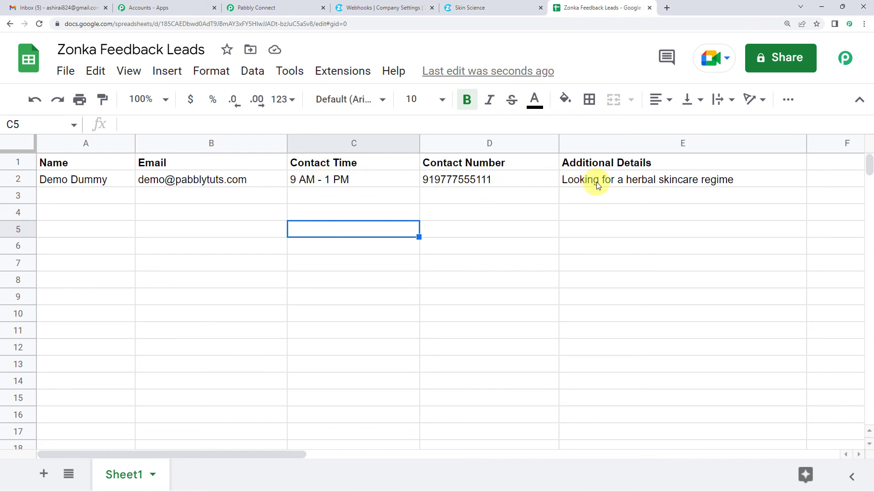
left_click(127, 183)
Switch back to the Pabbly Connect workflow and collapse the Zonka Feedback trigger and Google Sheets action.
left_click(257, 5)
scroll(114, 300, "up", 15)
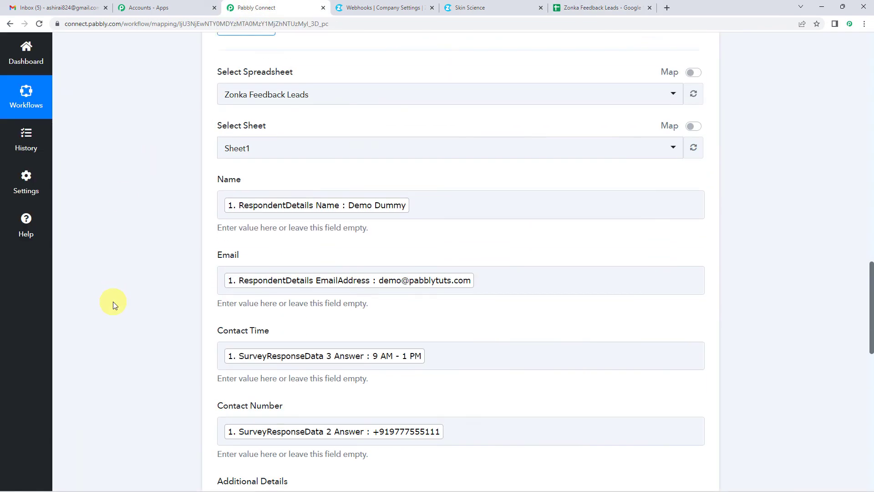
scroll(170, 278, "up", 15)
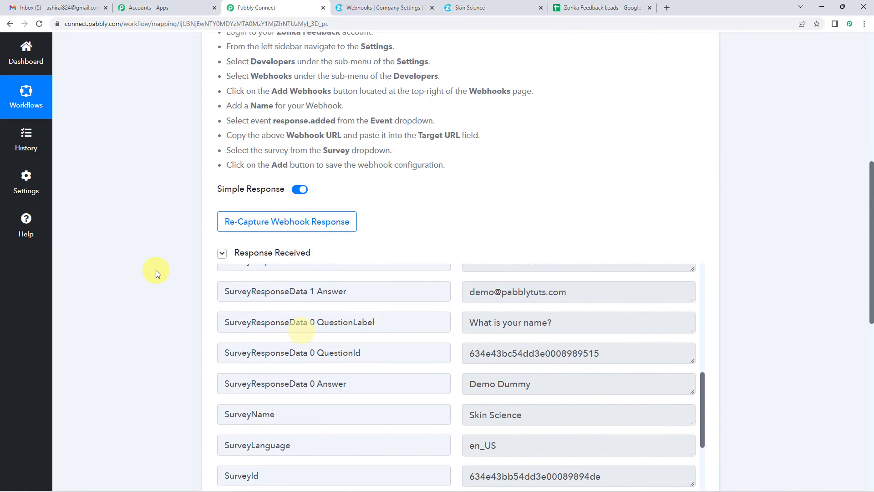
left_click(310, 216)
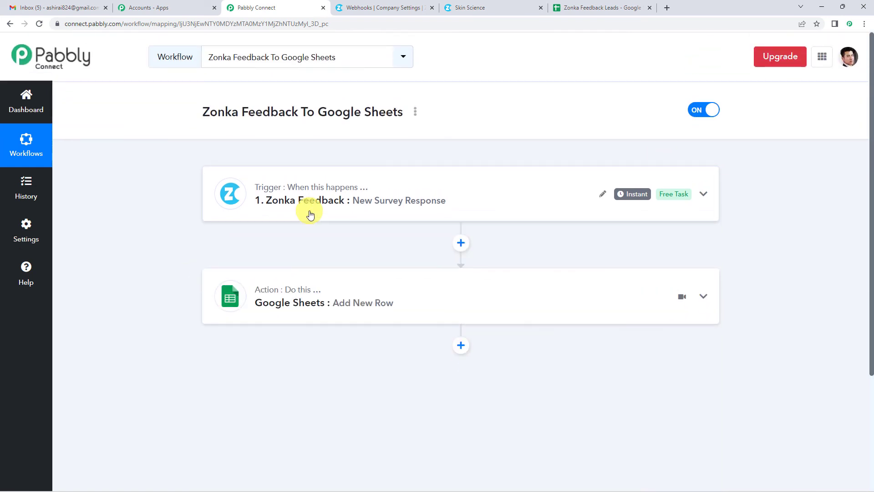